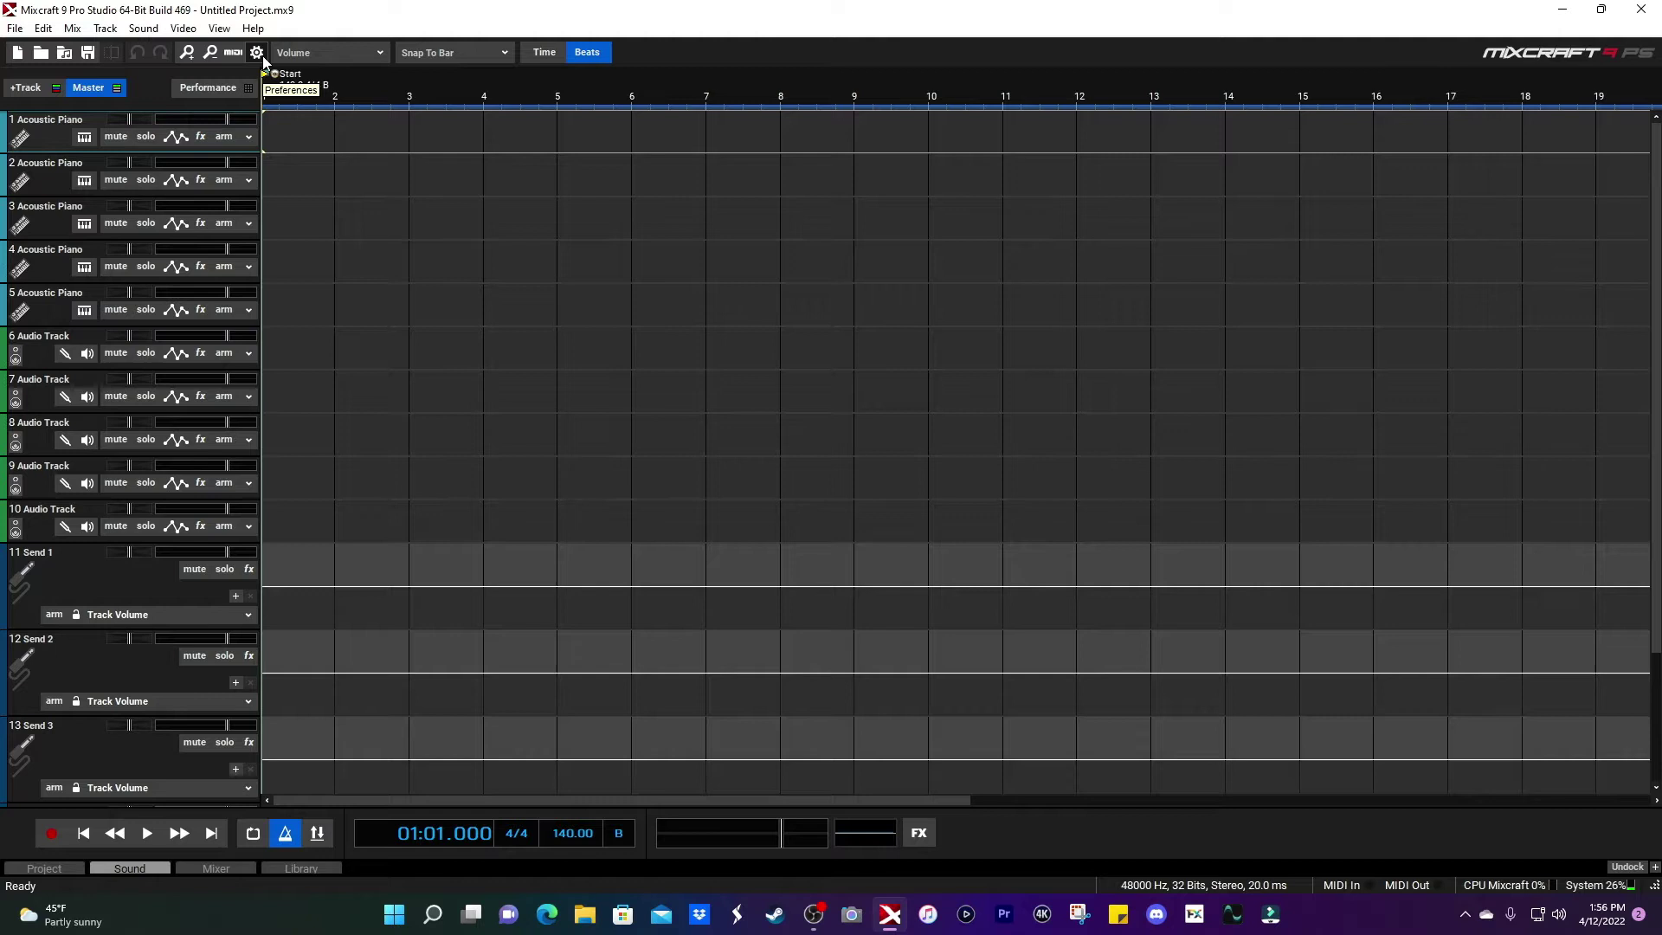
Bring up Mixcraft's Preferences and show its Plug-Ins page with VST effects and instruments loading enabled.
click(262, 55)
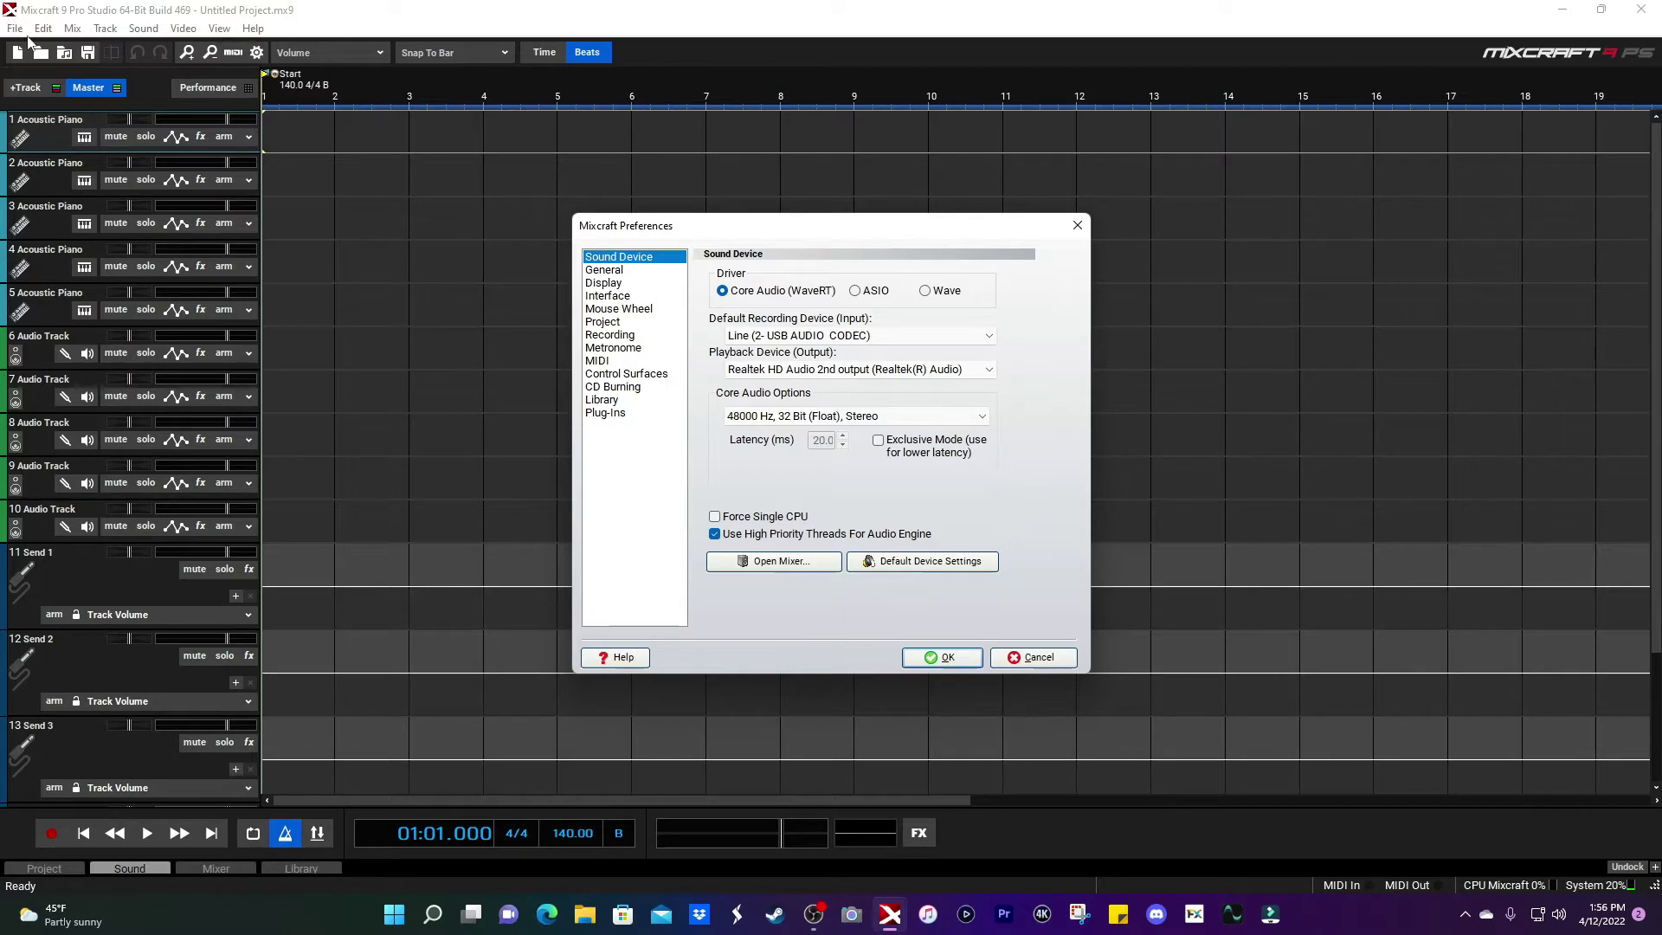
click(1077, 226)
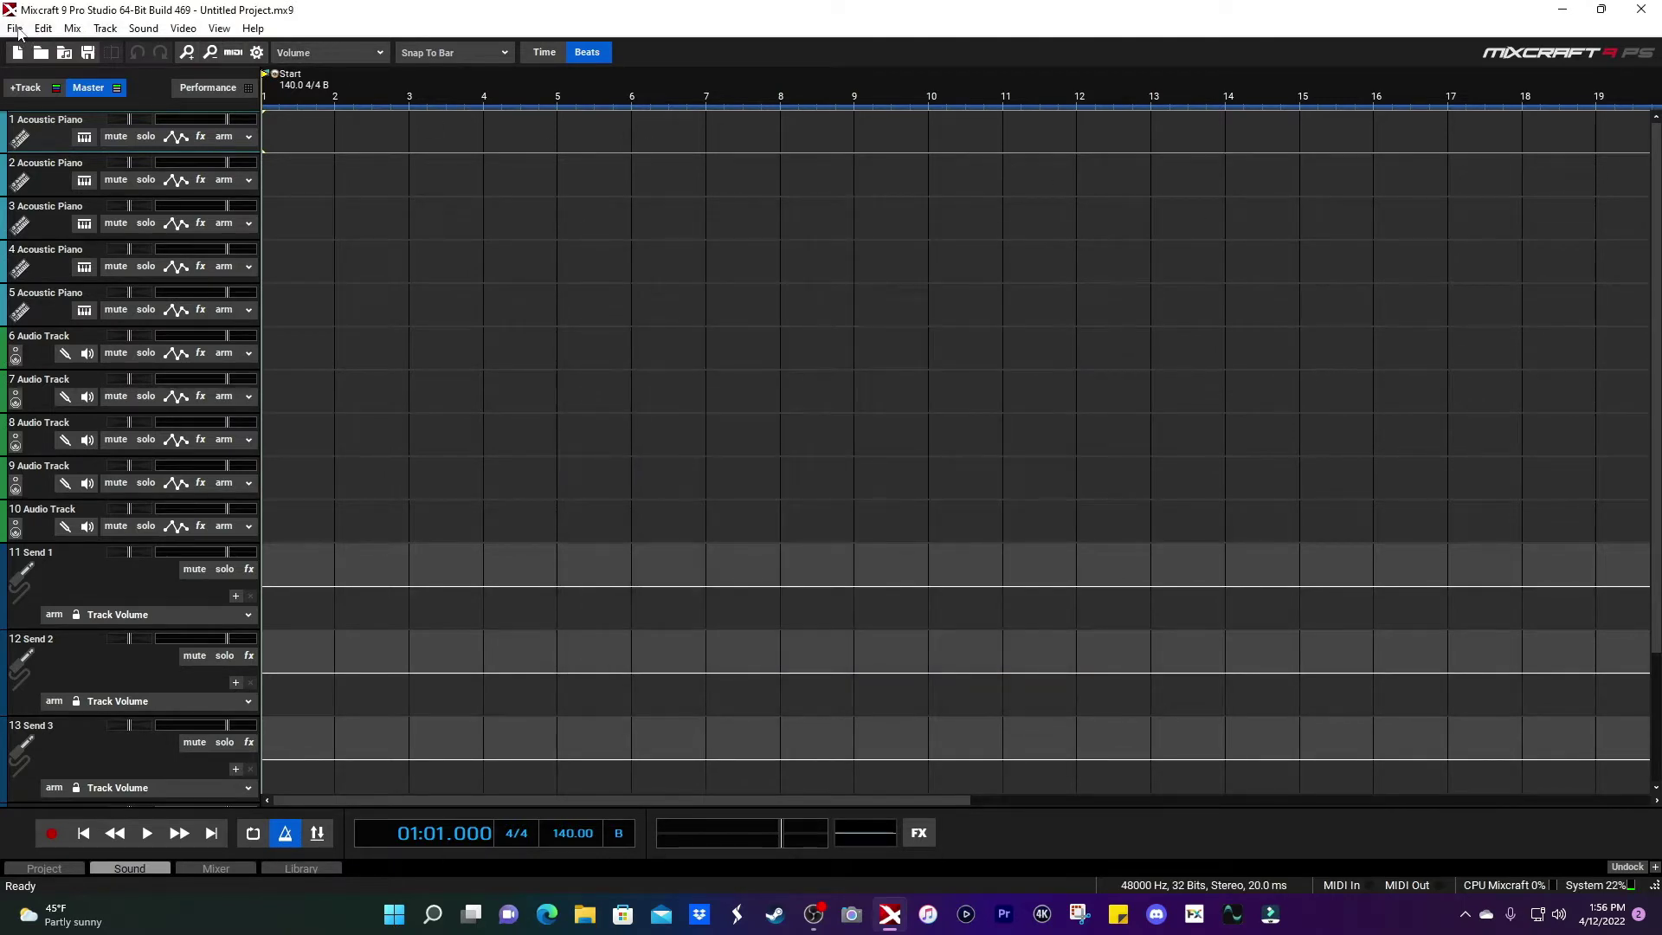
click(17, 32)
click(108, 291)
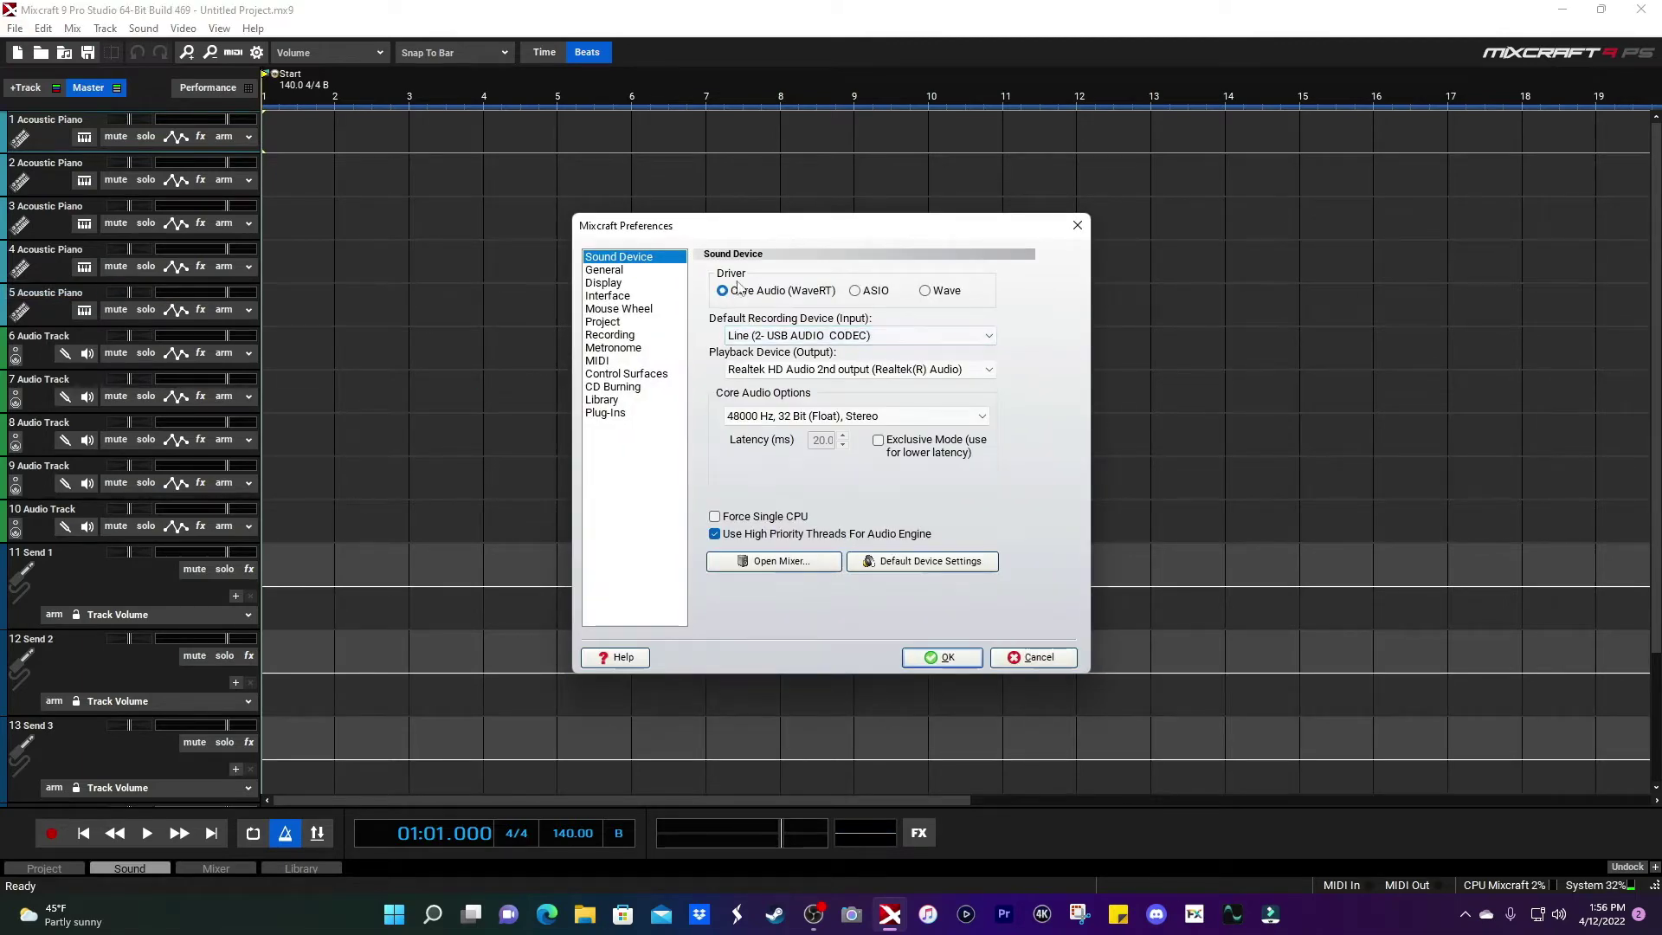
click(1078, 225)
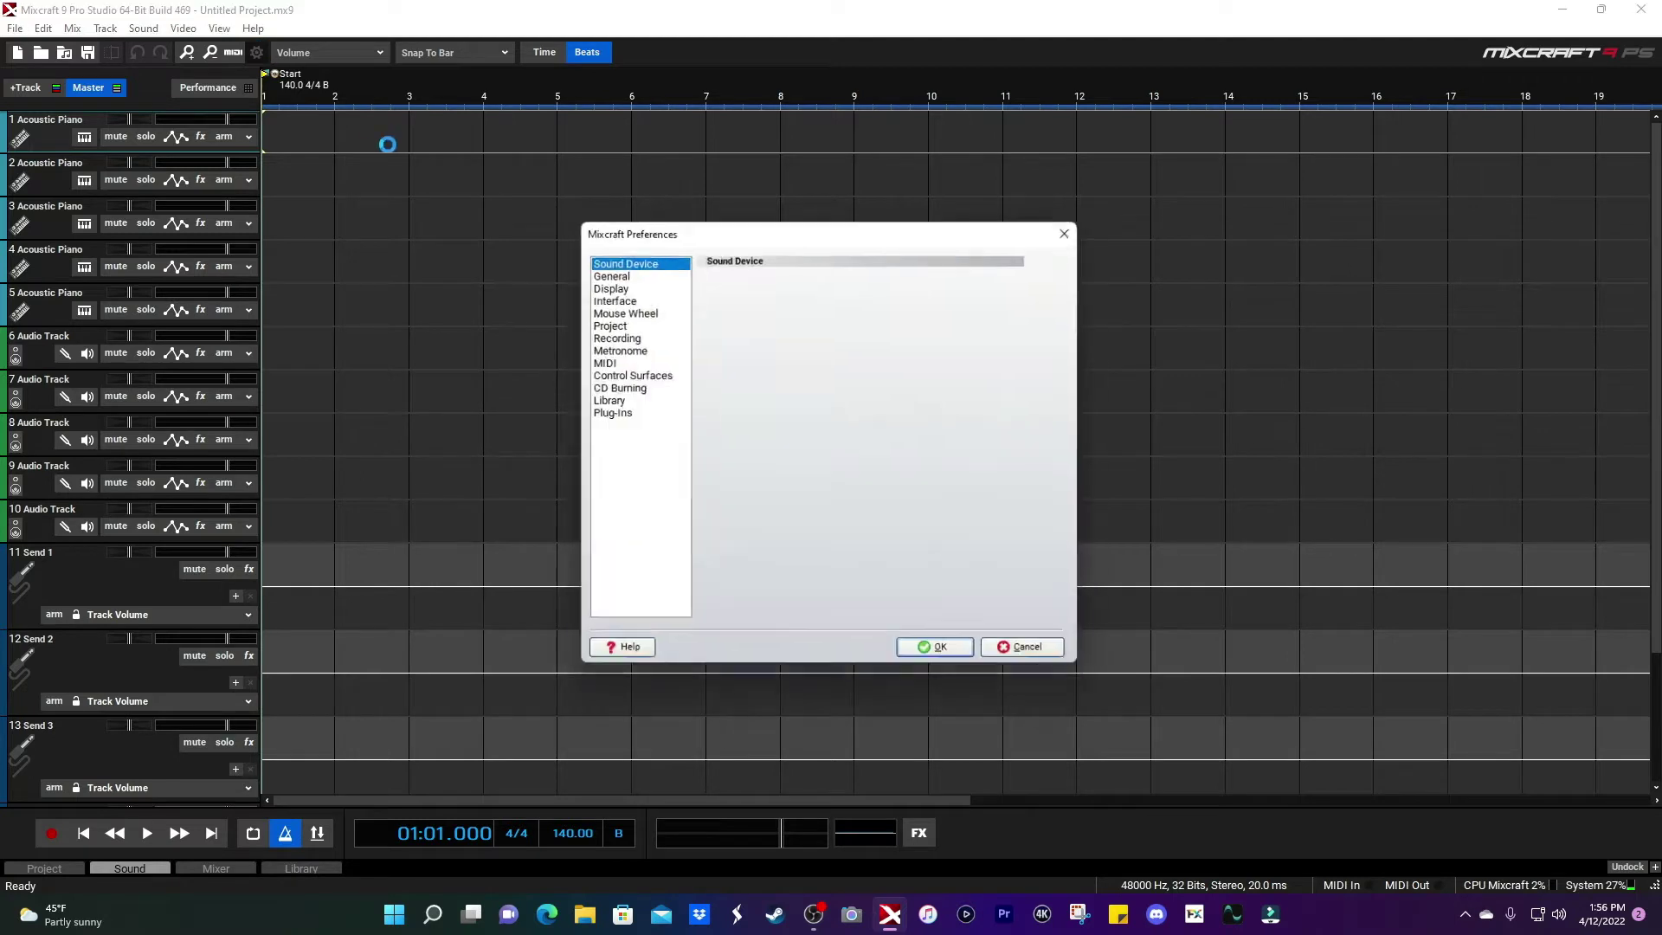
click(606, 413)
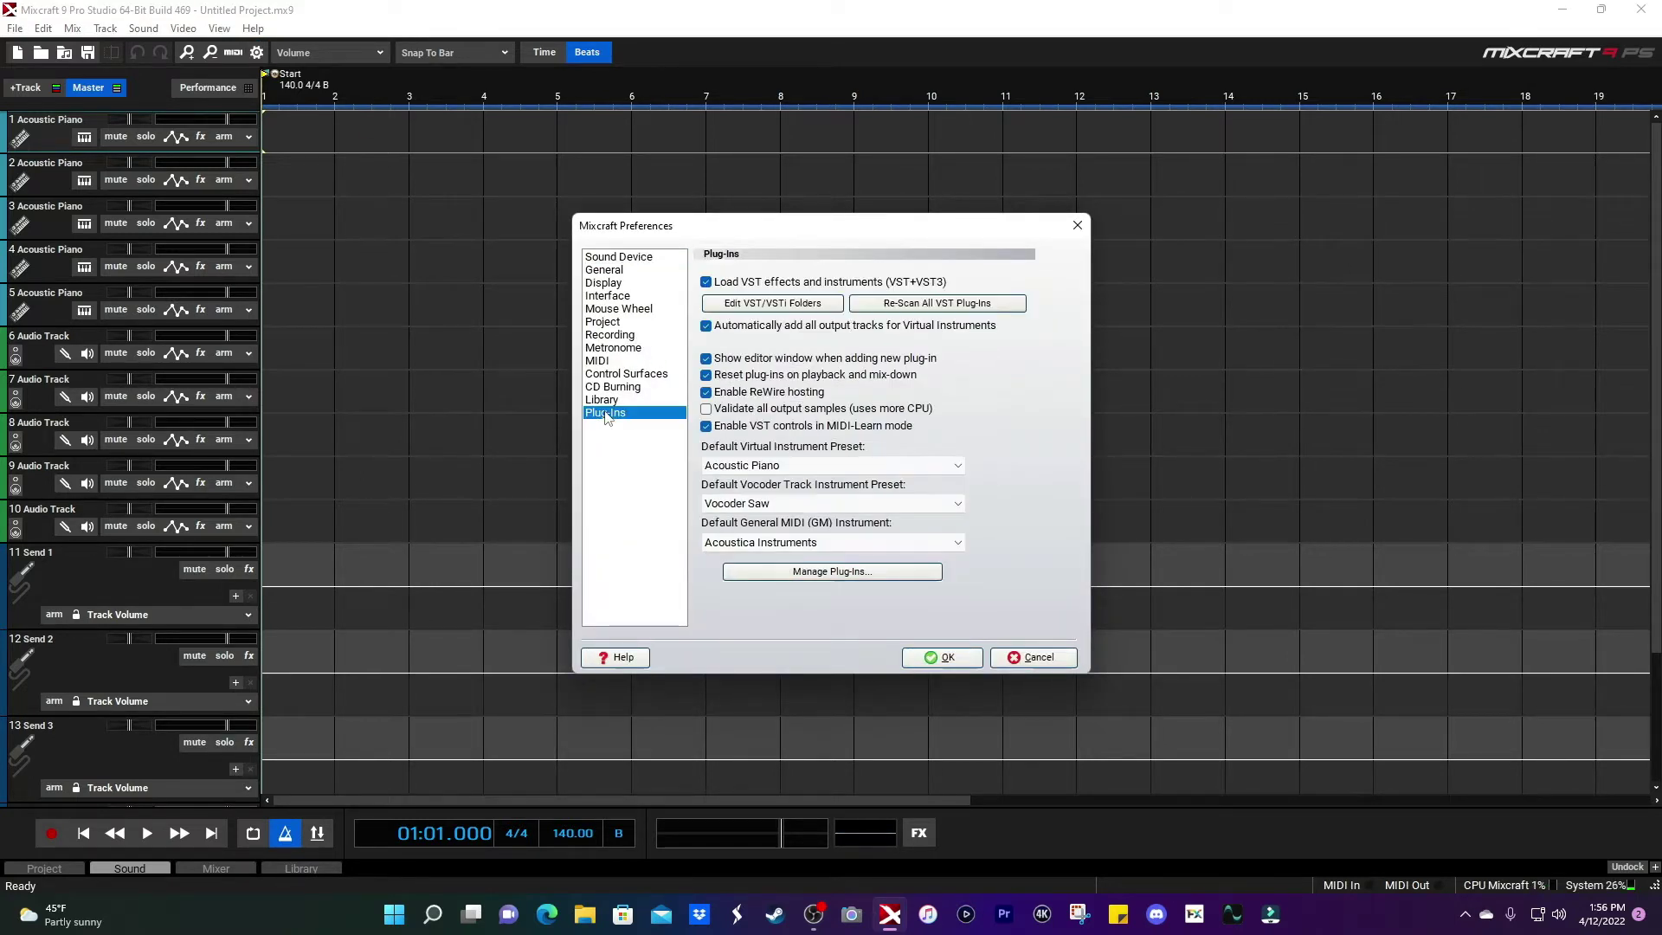
Show the Additional VST Plug-In Folders list of six folders, including Waves, and shift it aside.
click(823, 302)
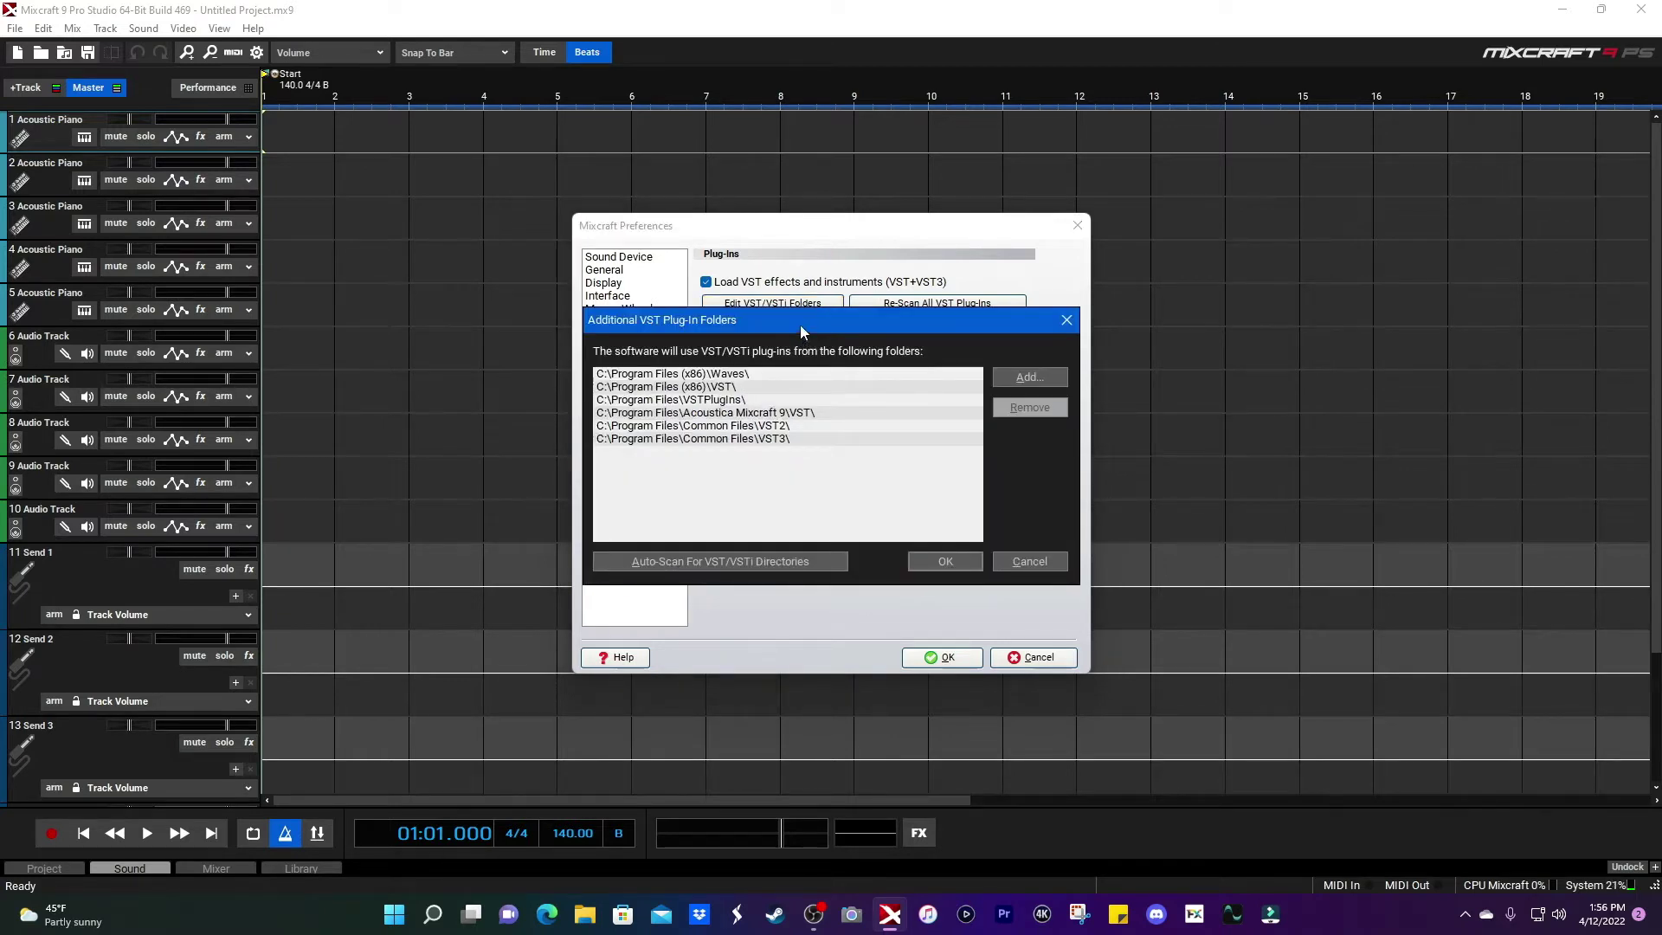
drag(747, 319, 755, 335)
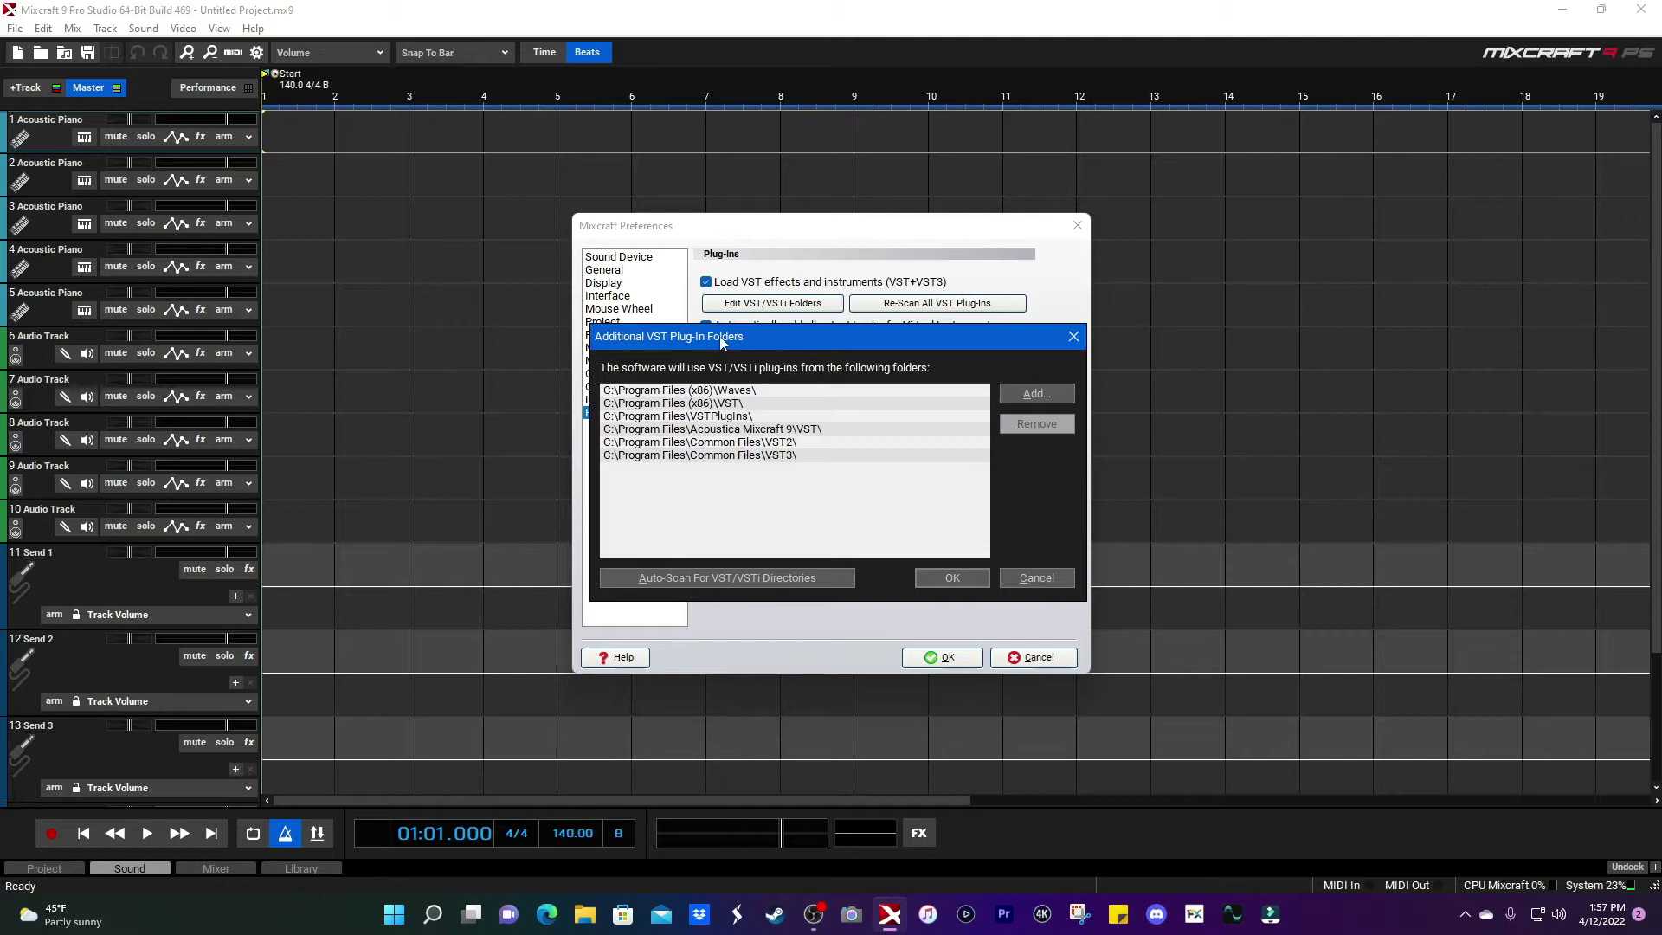
click(1066, 395)
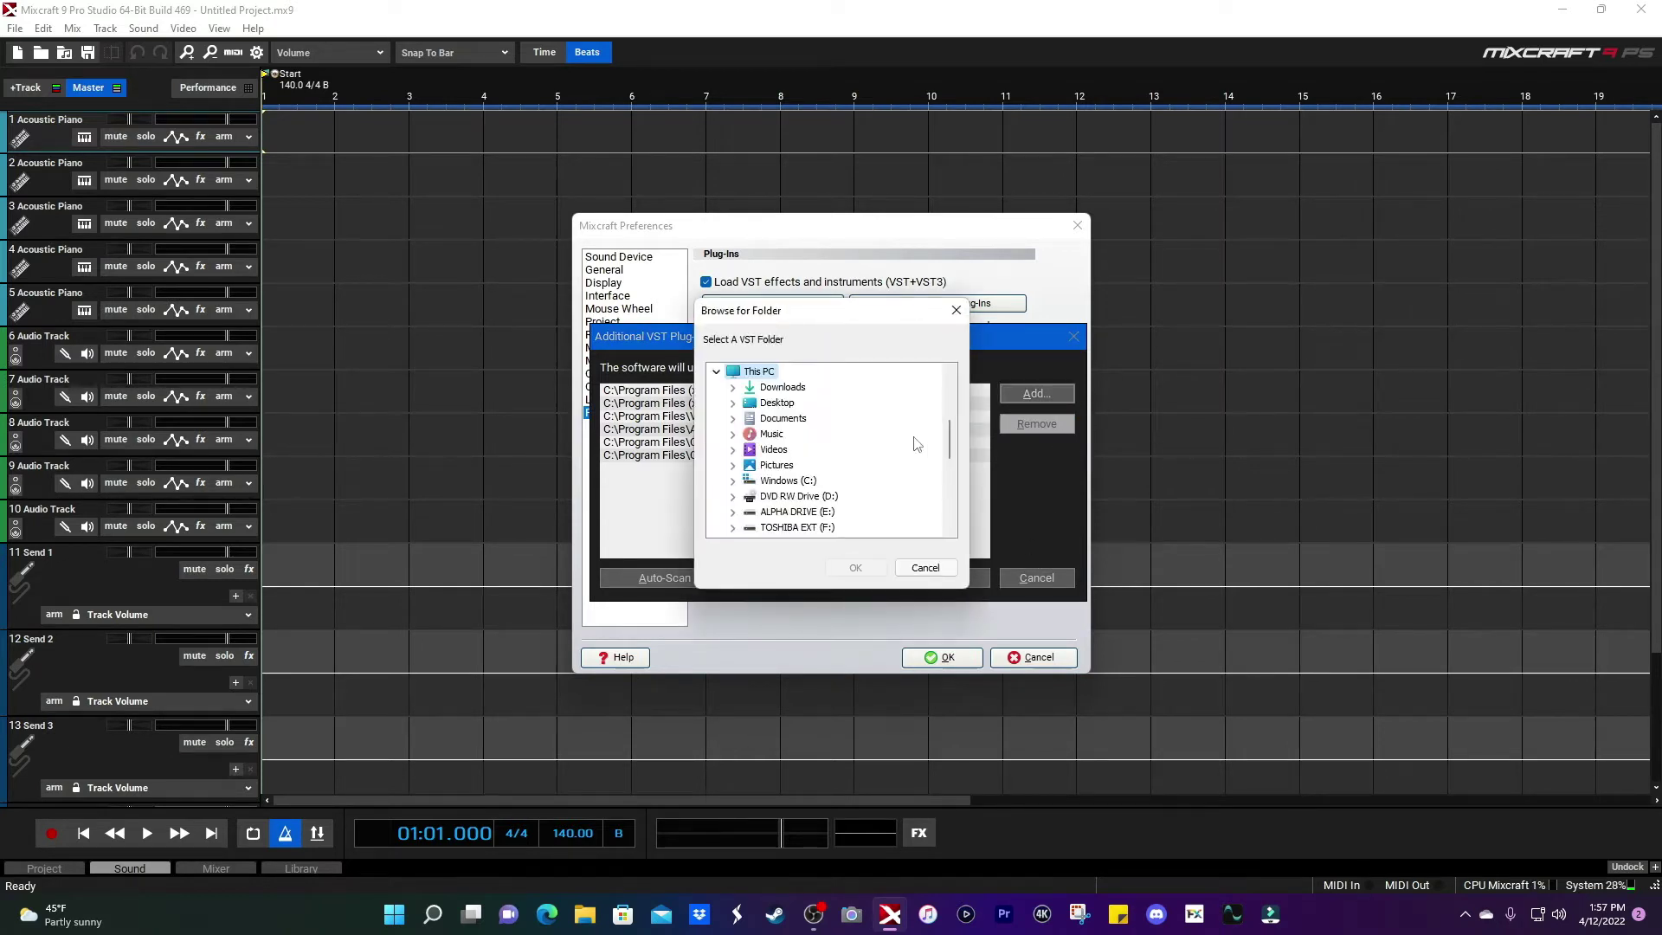
scroll(822, 415, down, 3)
scroll(822, 415, up, 2)
scroll(822, 416, up, 2)
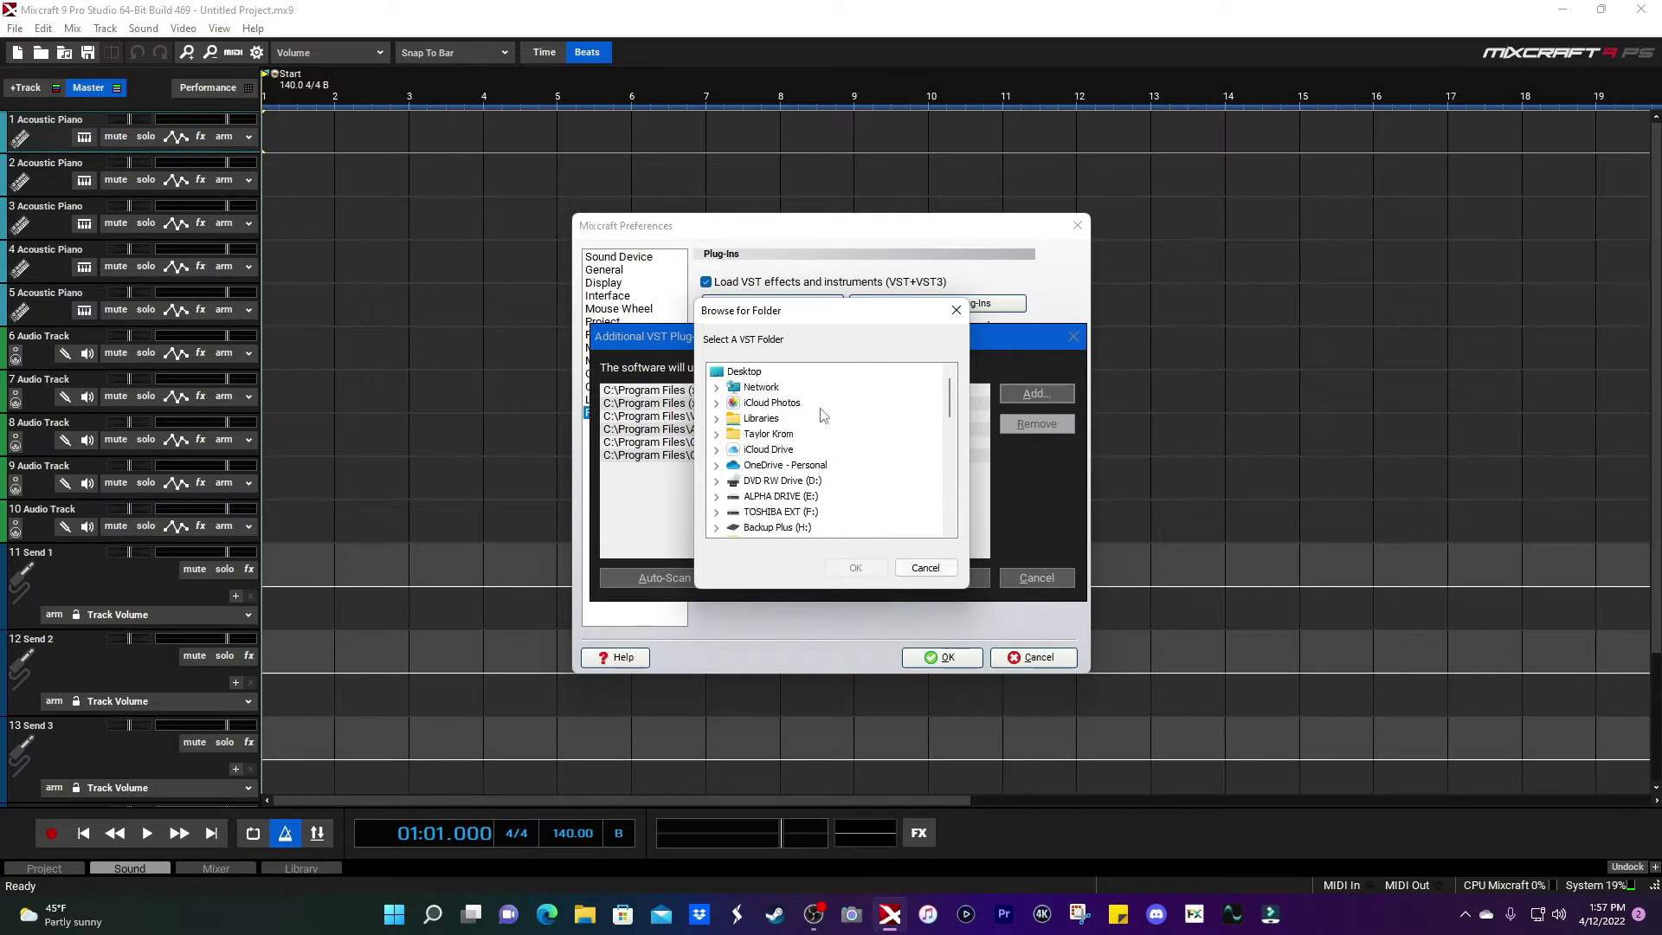
scroll(822, 415, down, 4)
scroll(826, 418, up, 2)
scroll(826, 418, up, 2)
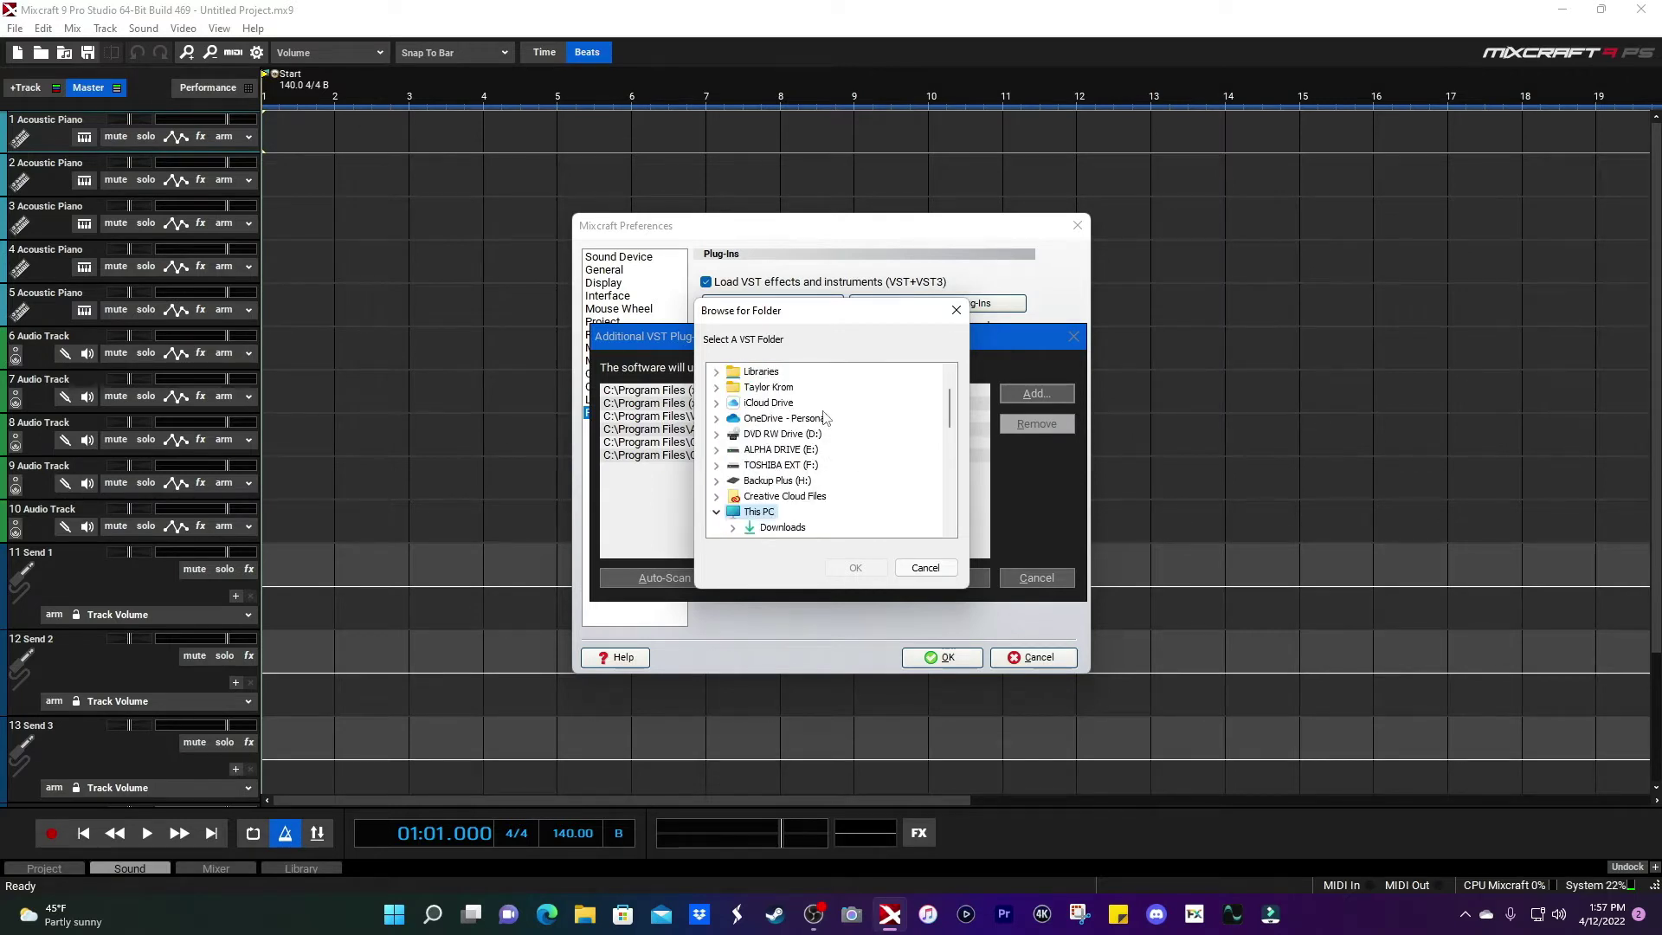
click(953, 312)
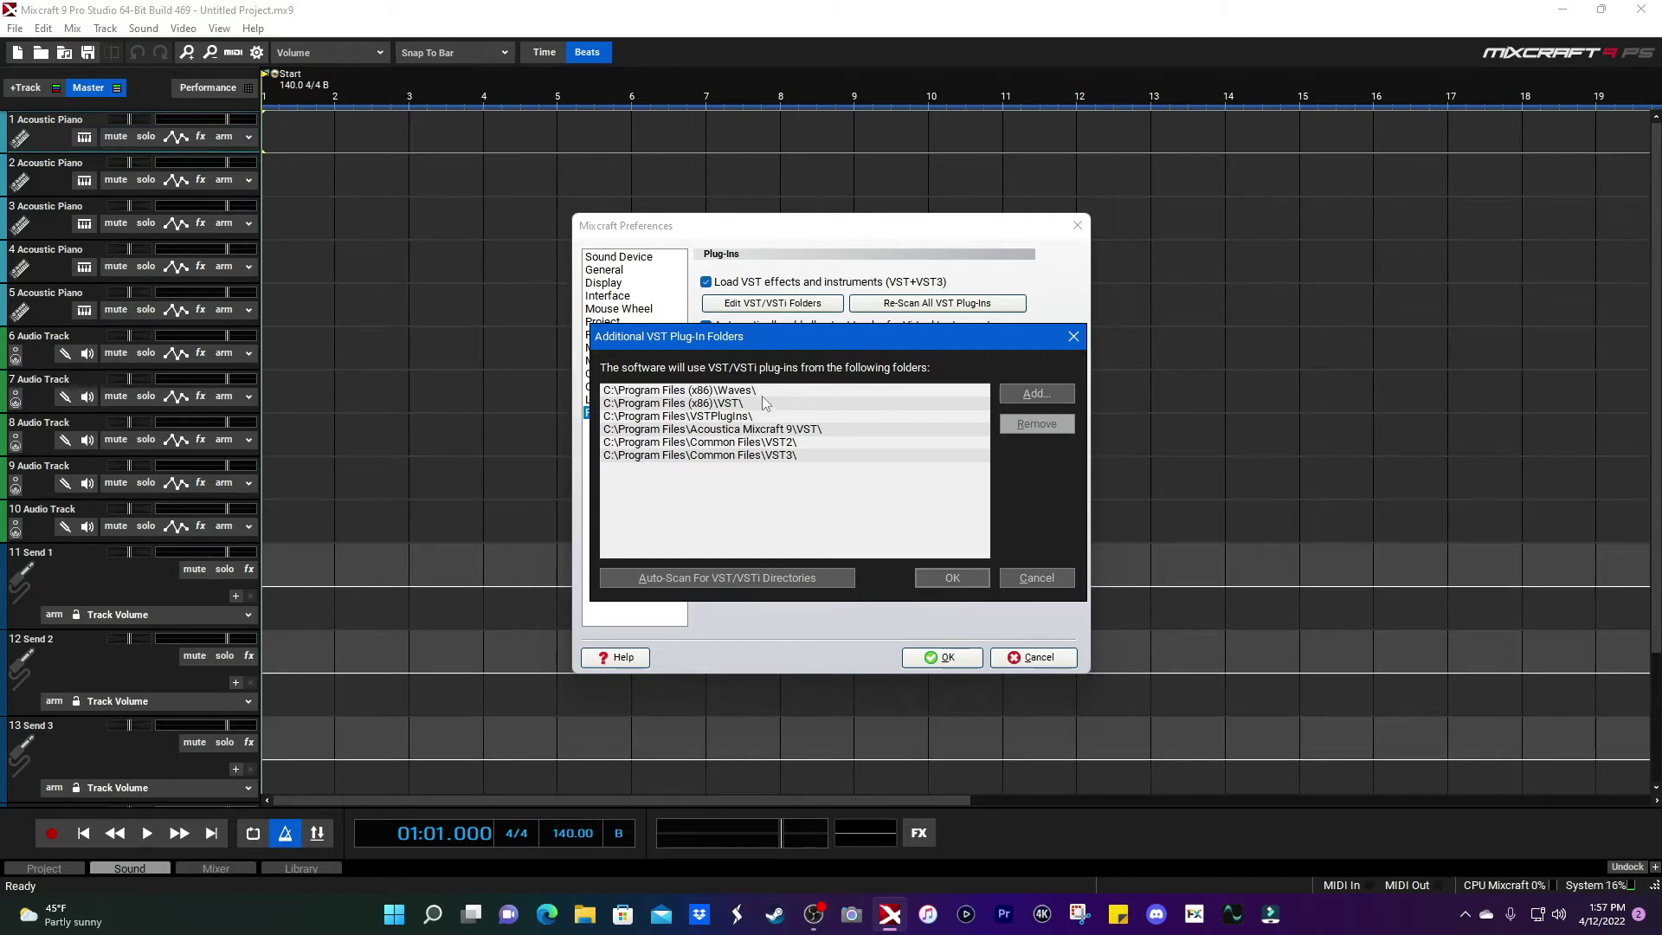
click(1043, 394)
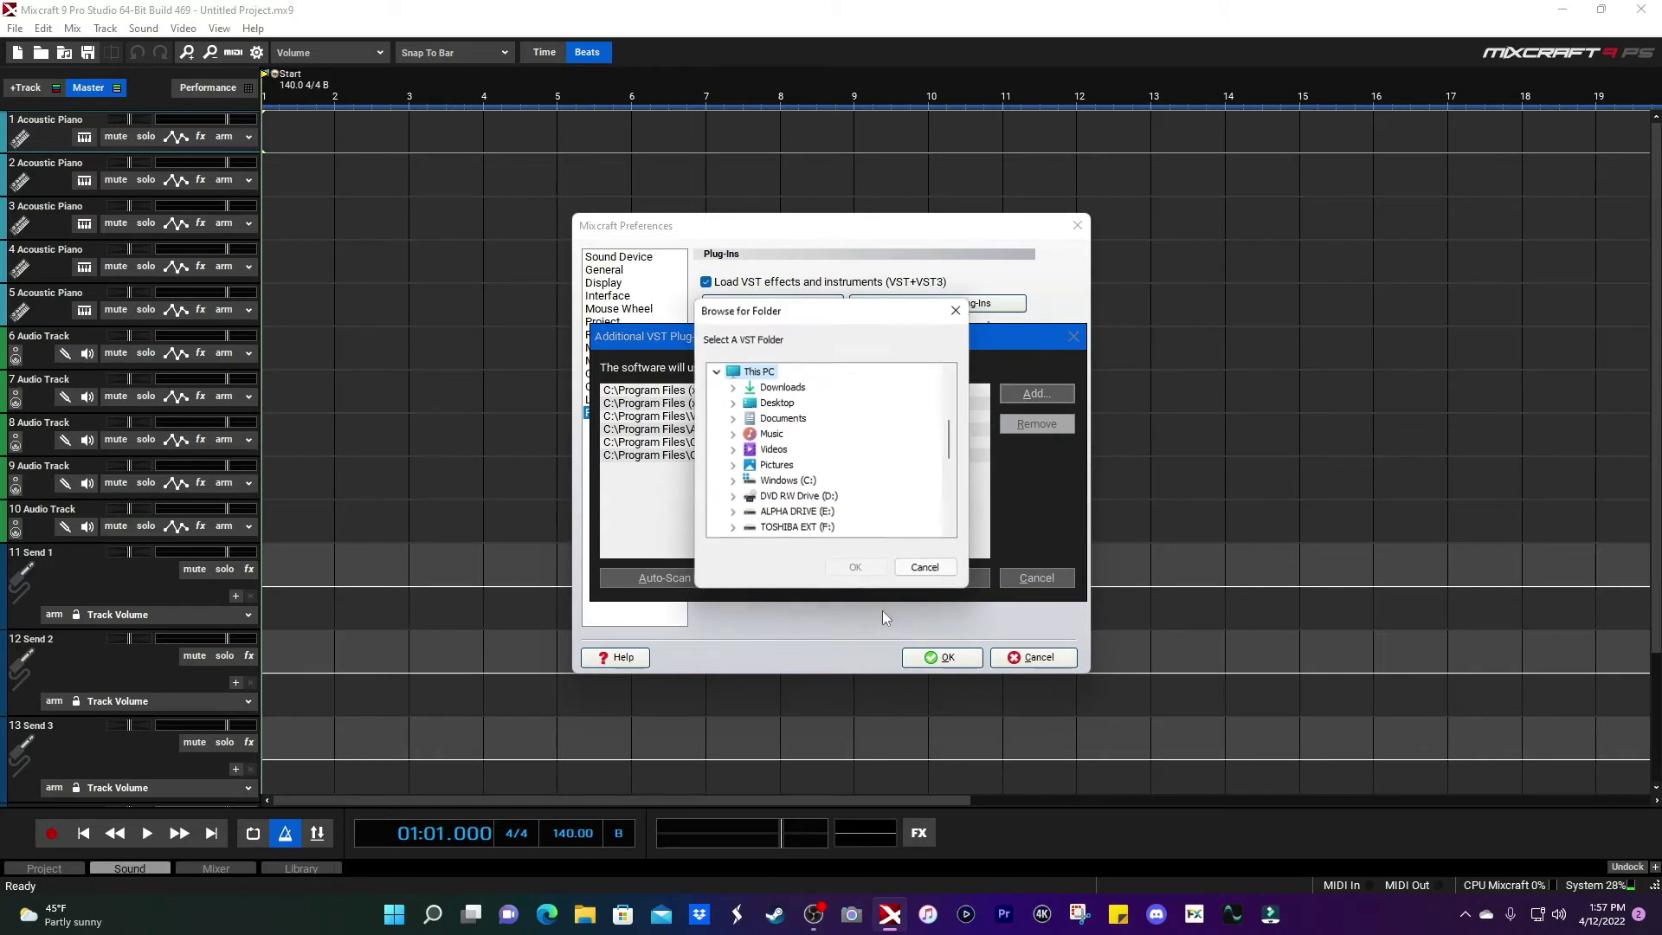
click(924, 567)
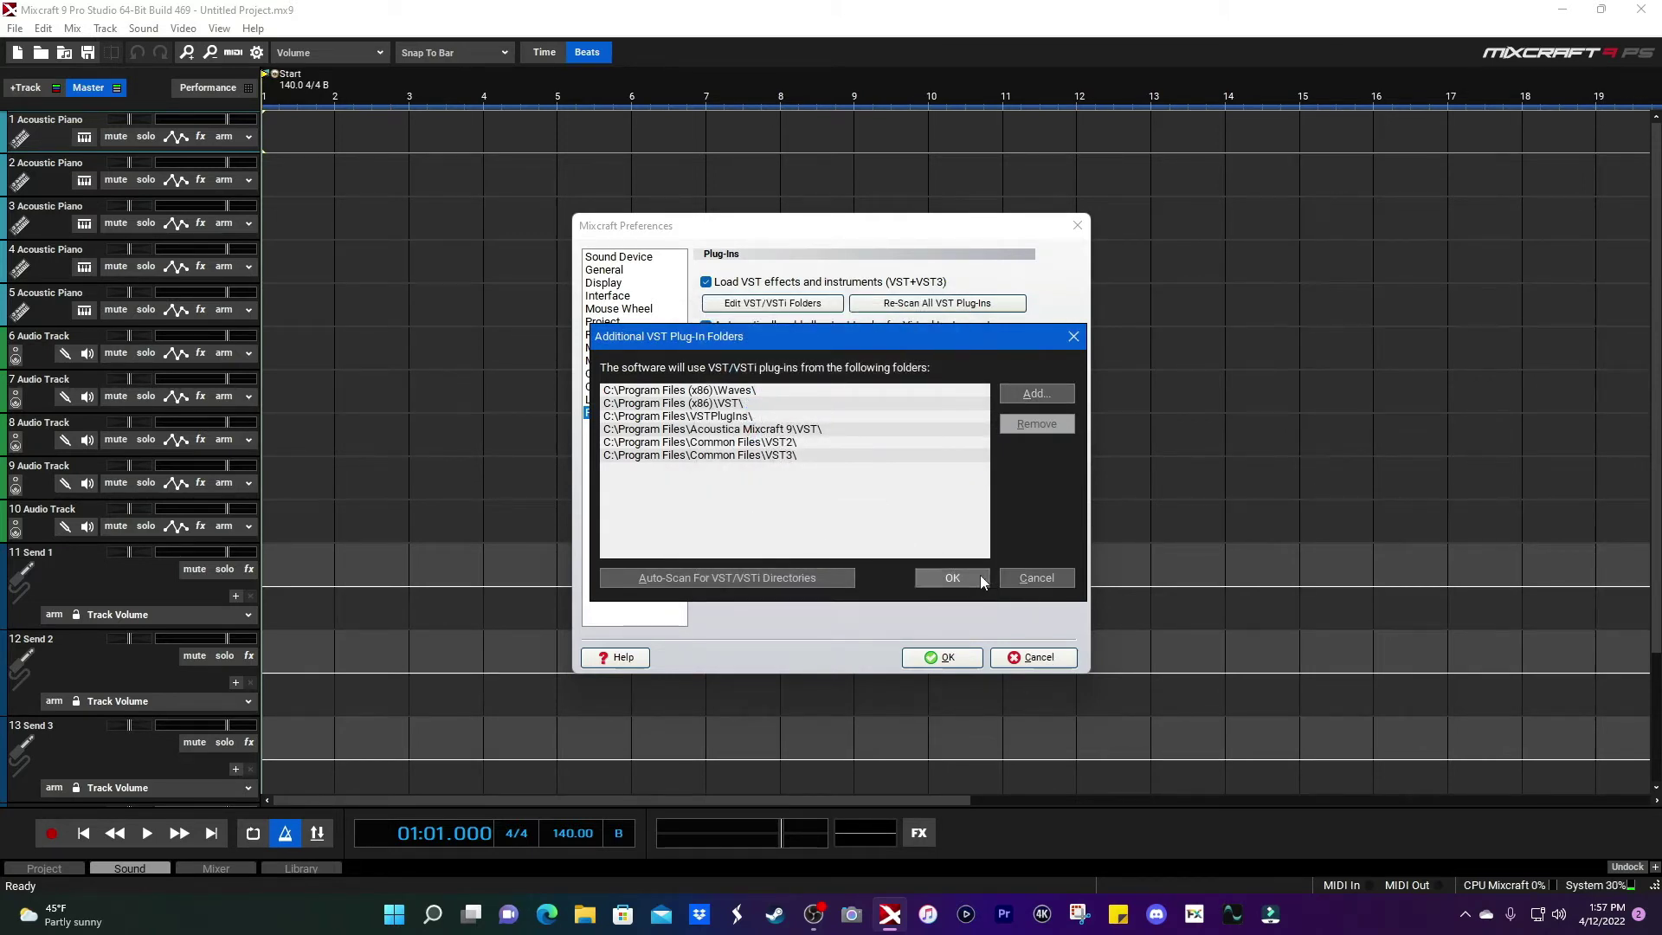
Close the VST folder list and Preferences, returning to the piano, audio and send tracks.
click(1033, 580)
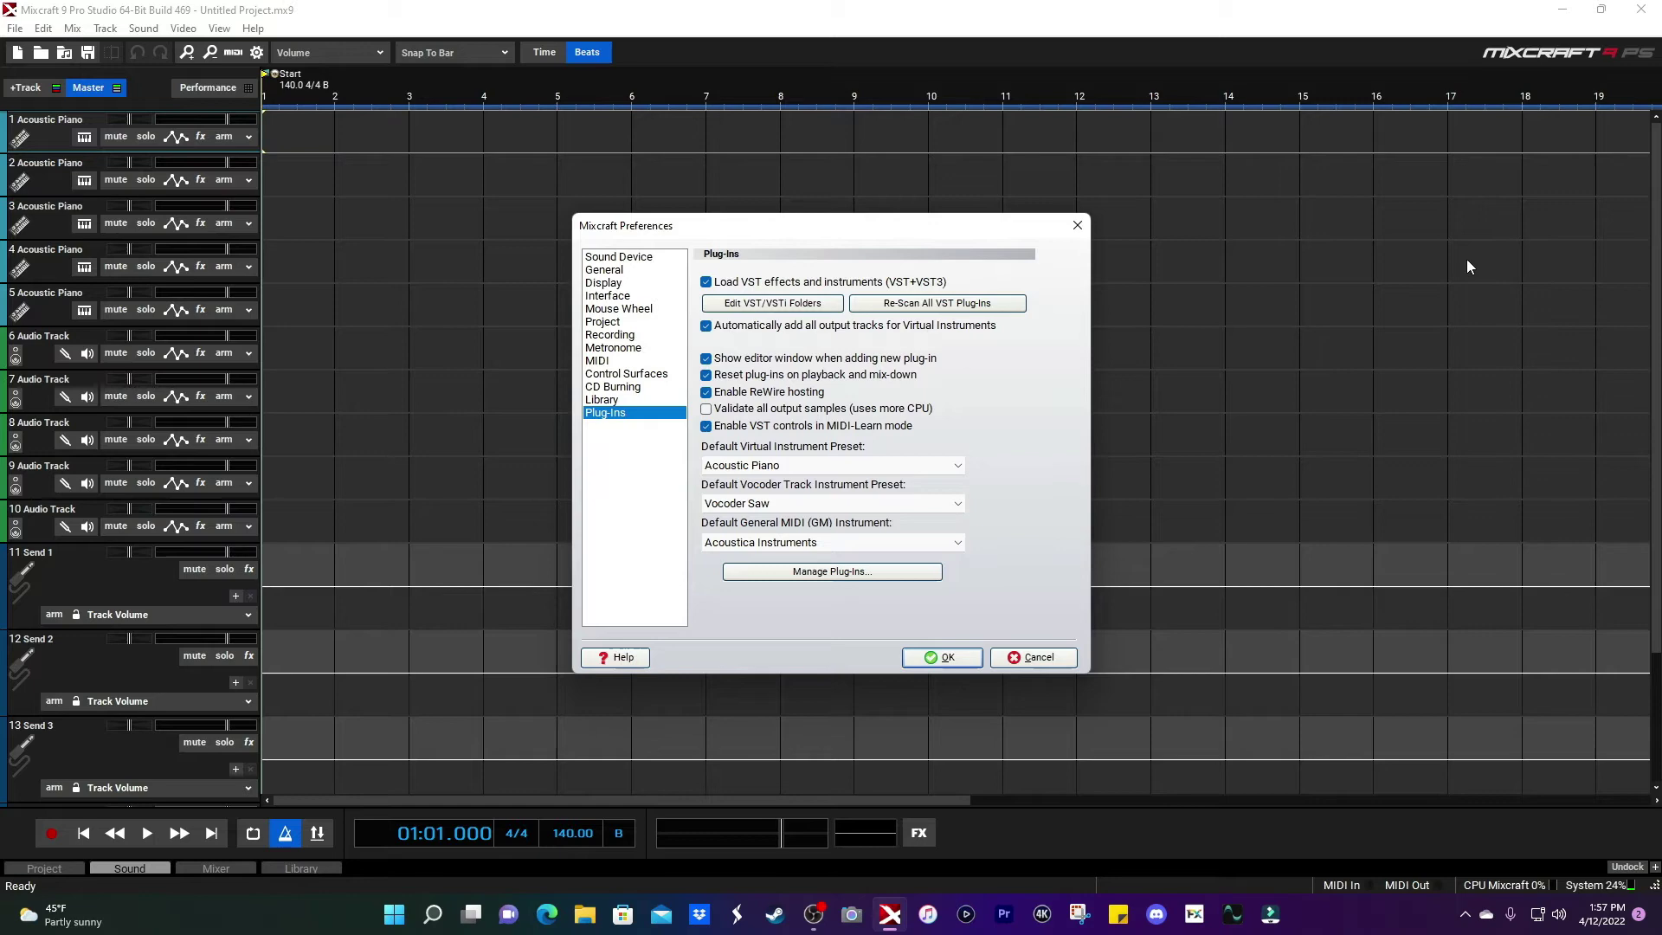
click(1078, 226)
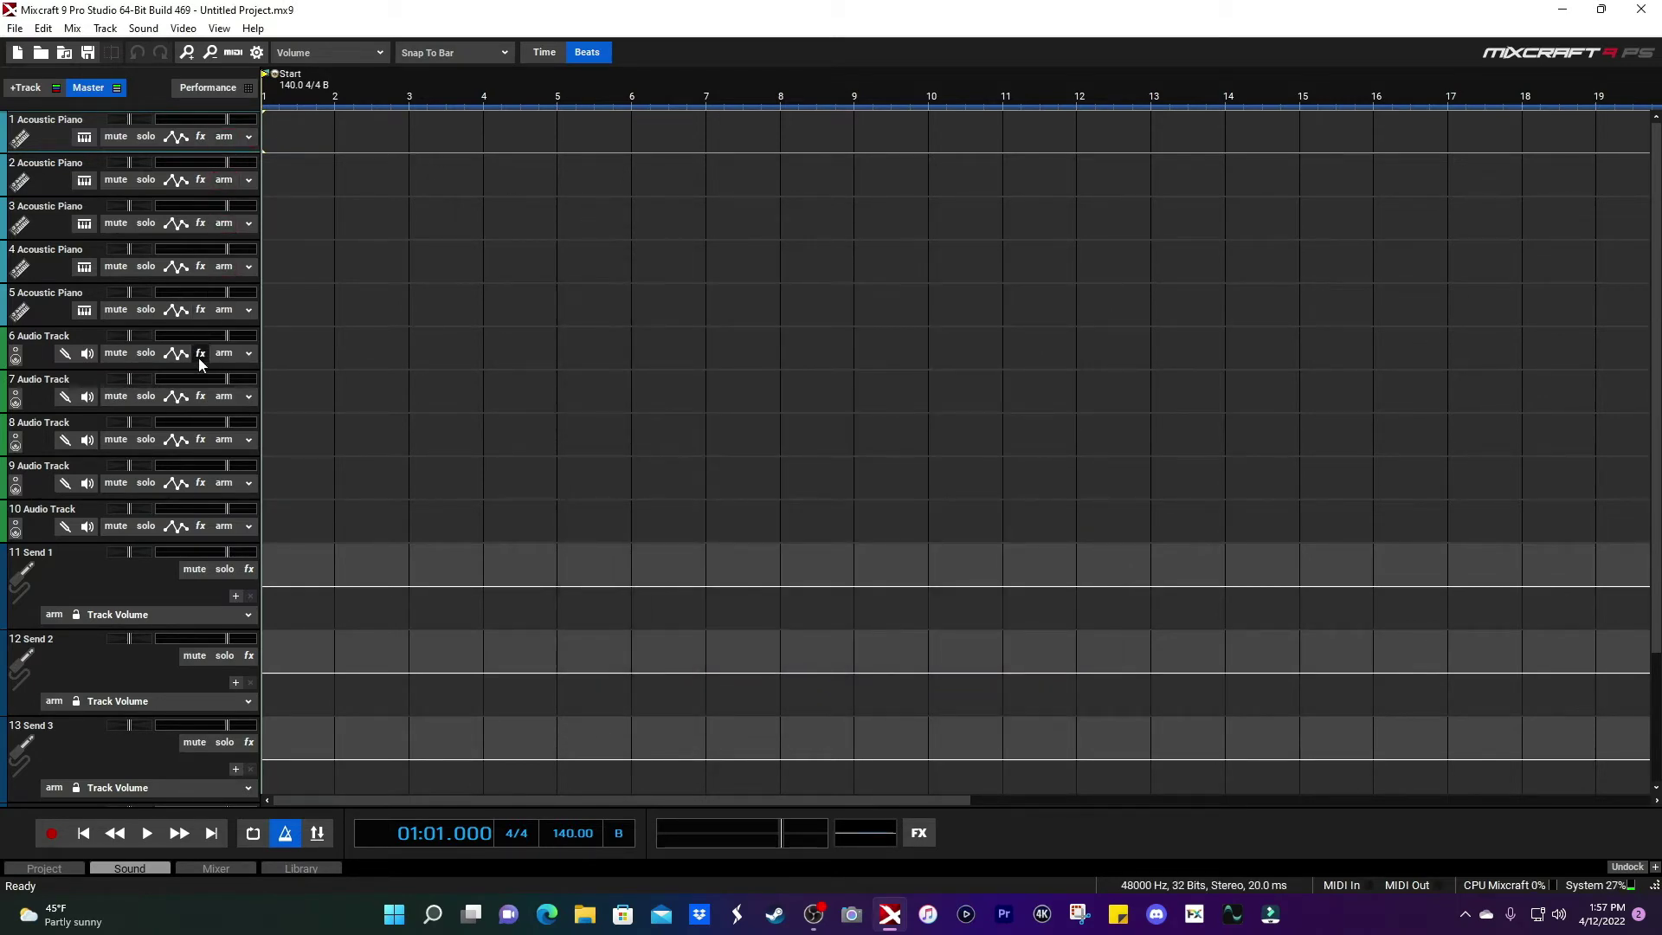
click(200, 353)
scroll(509, 516, down, 10)
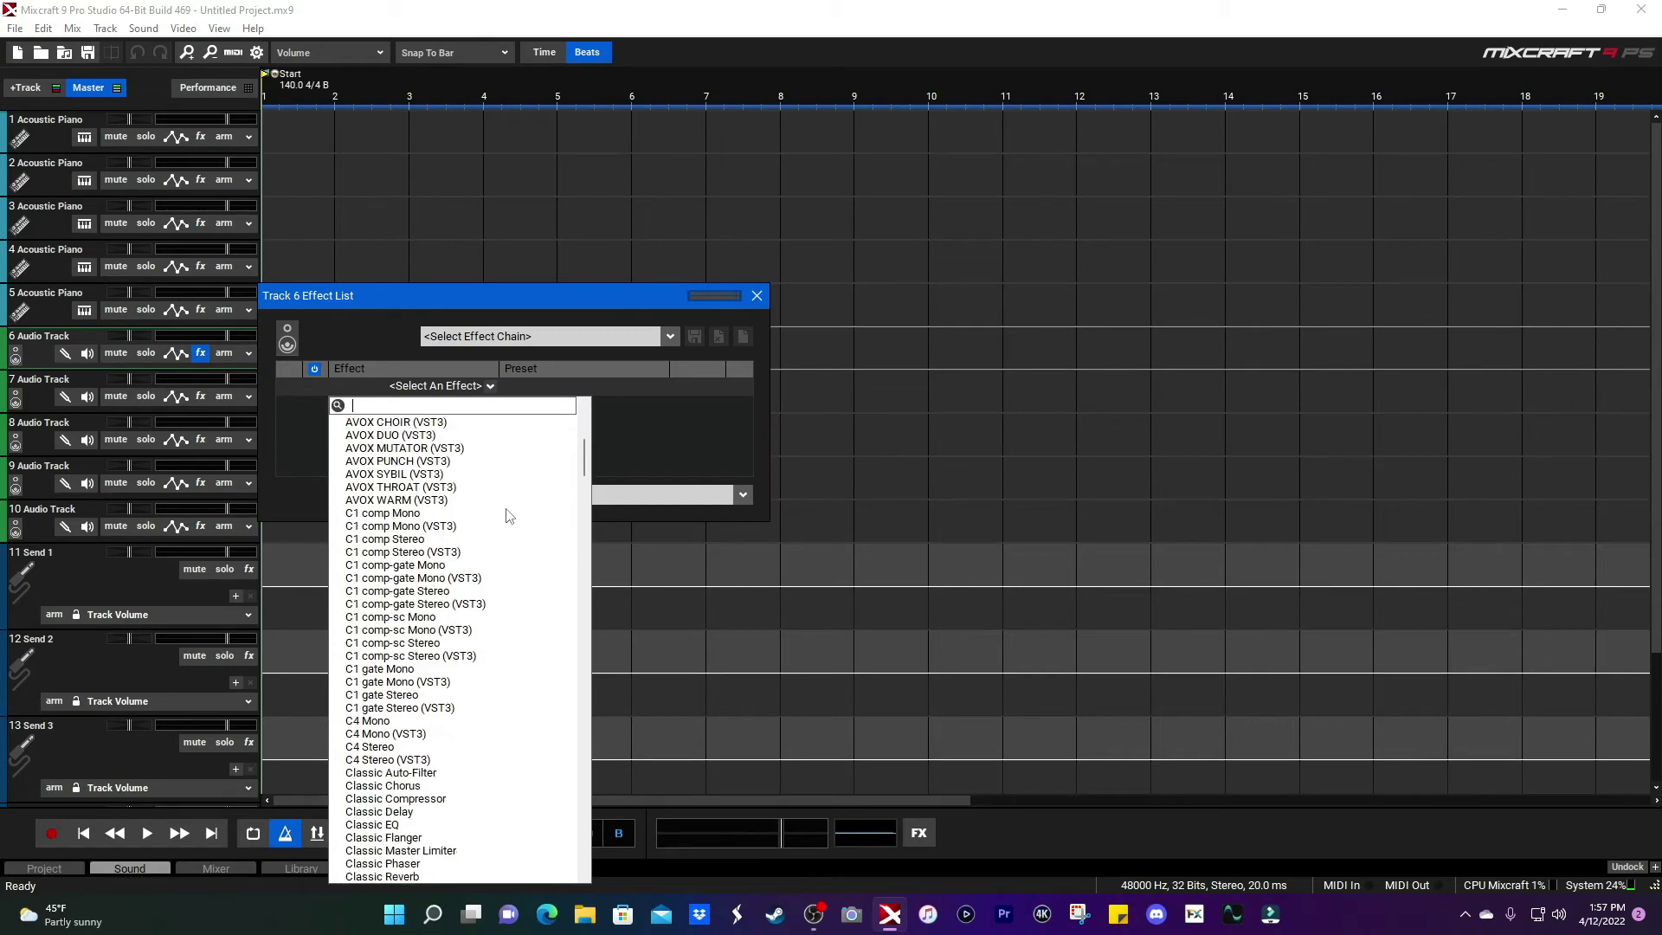
scroll(509, 516, down, 15)
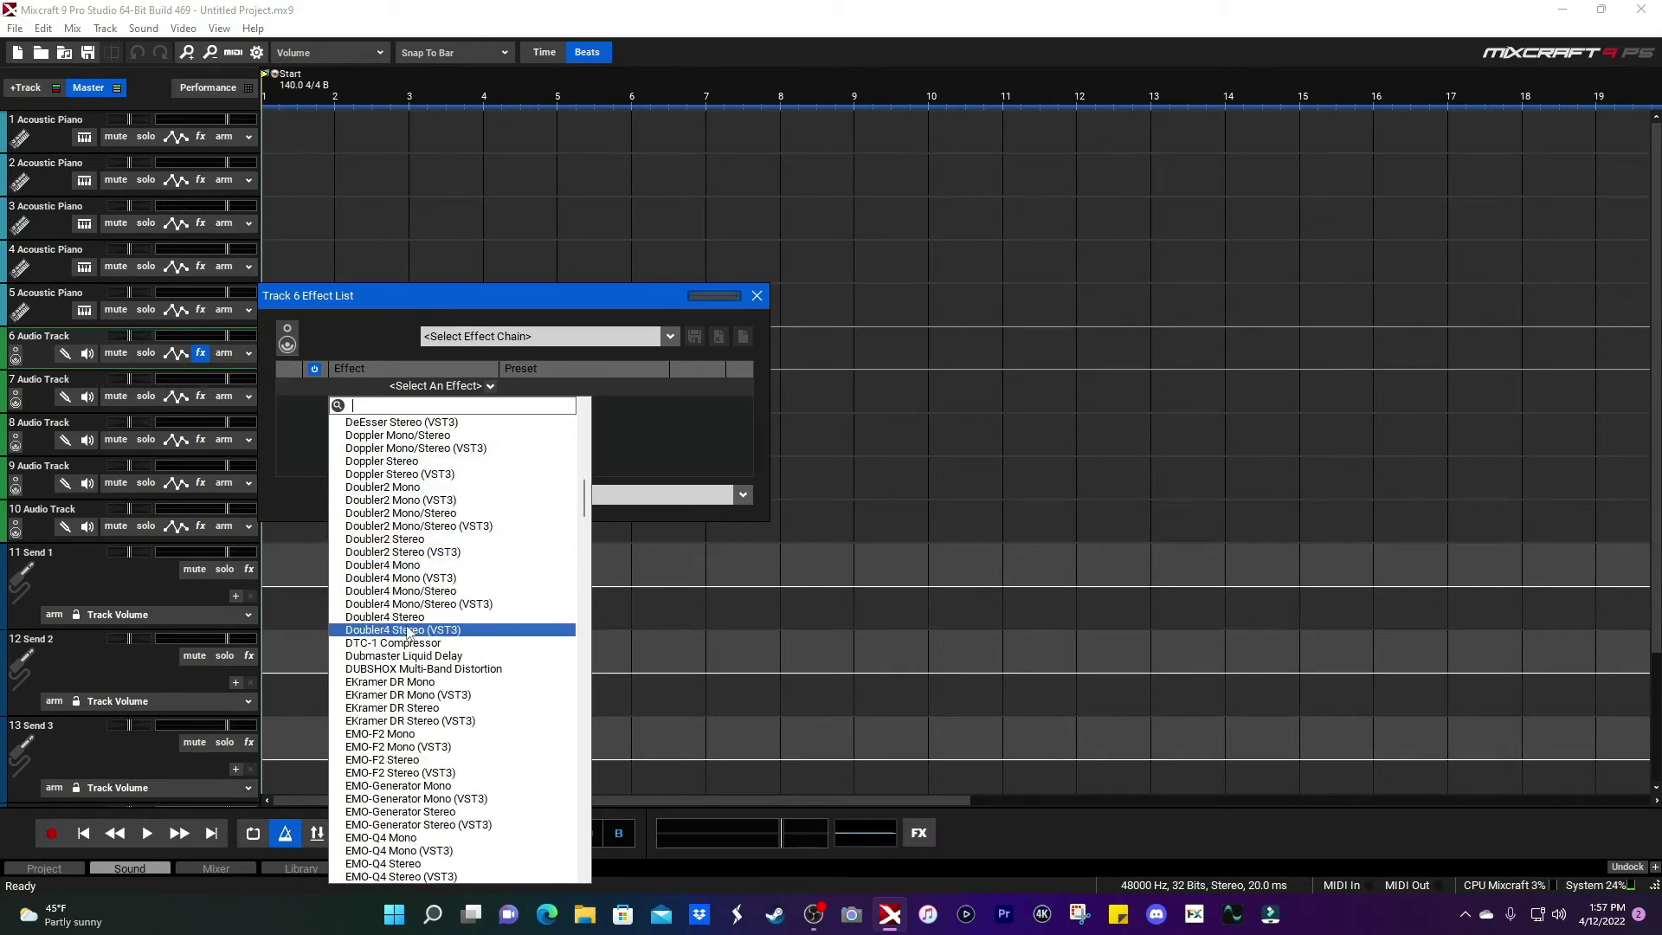
scroll(407, 632, down, 20)
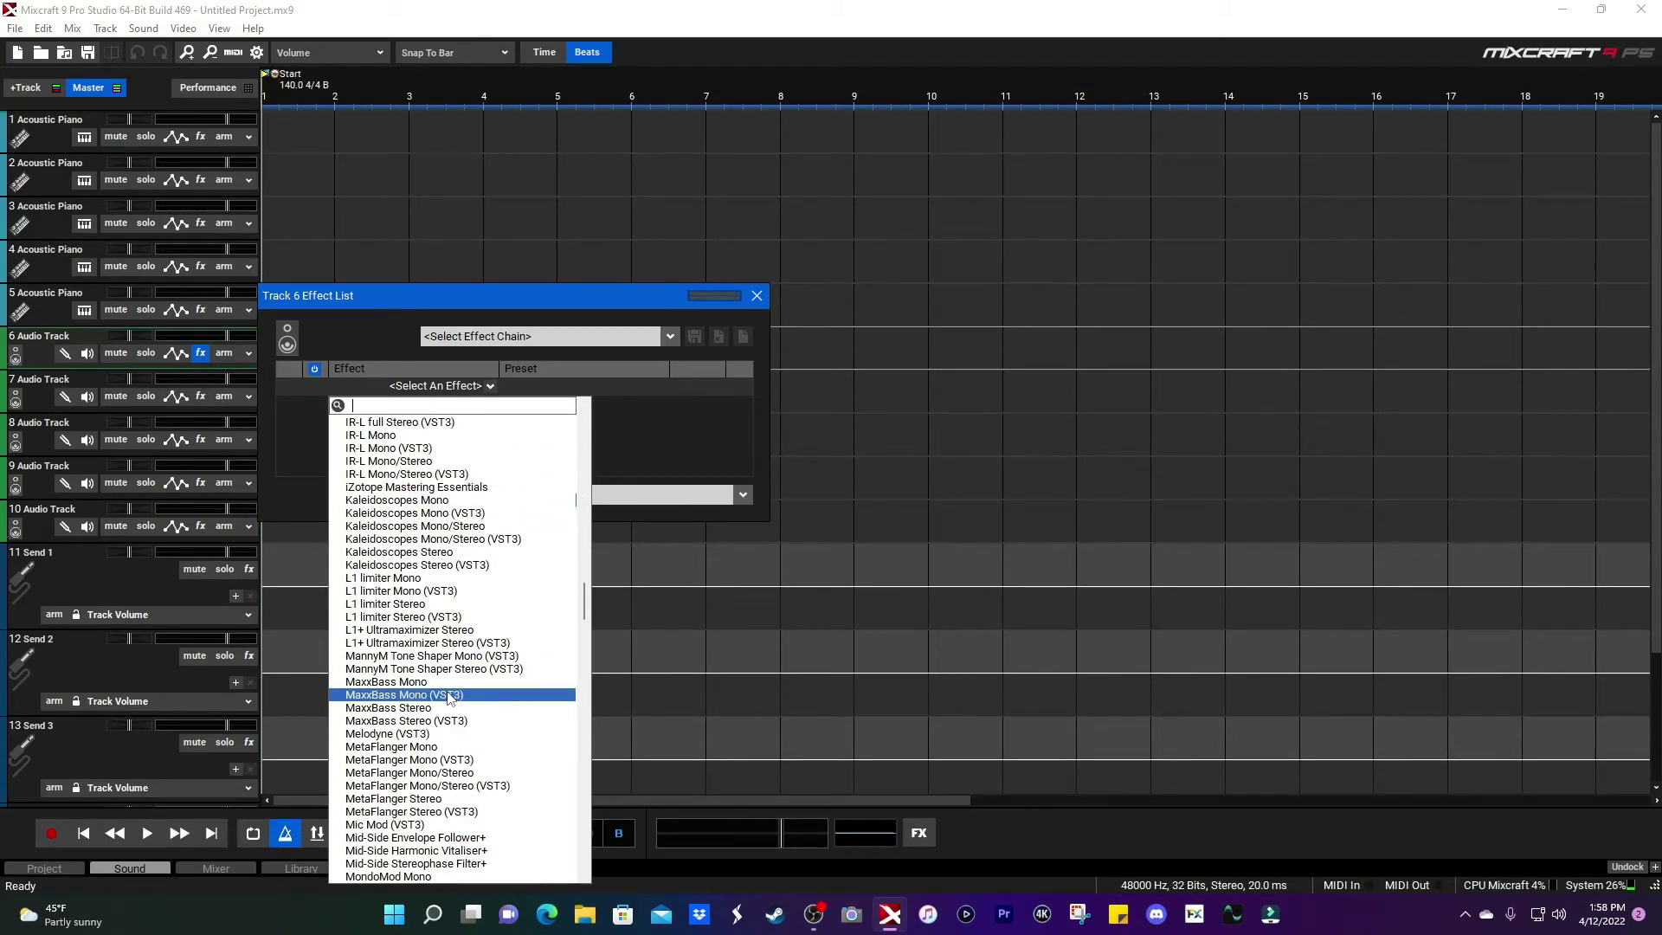
scroll(448, 697, down, 20)
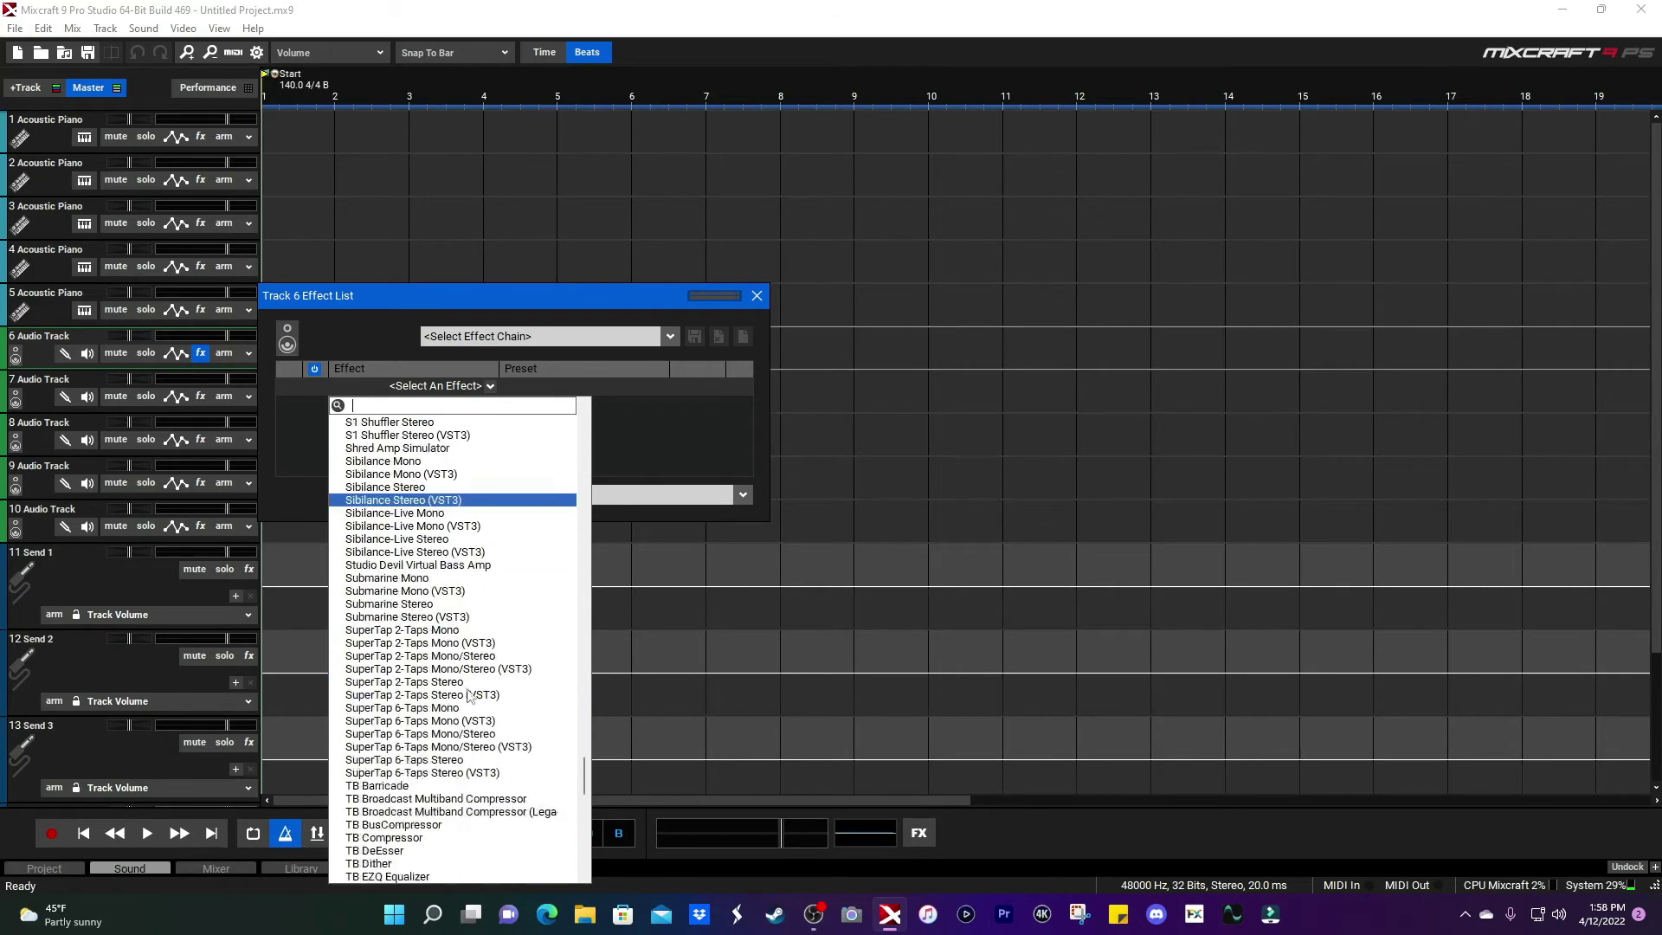
scroll(468, 695, down, 20)
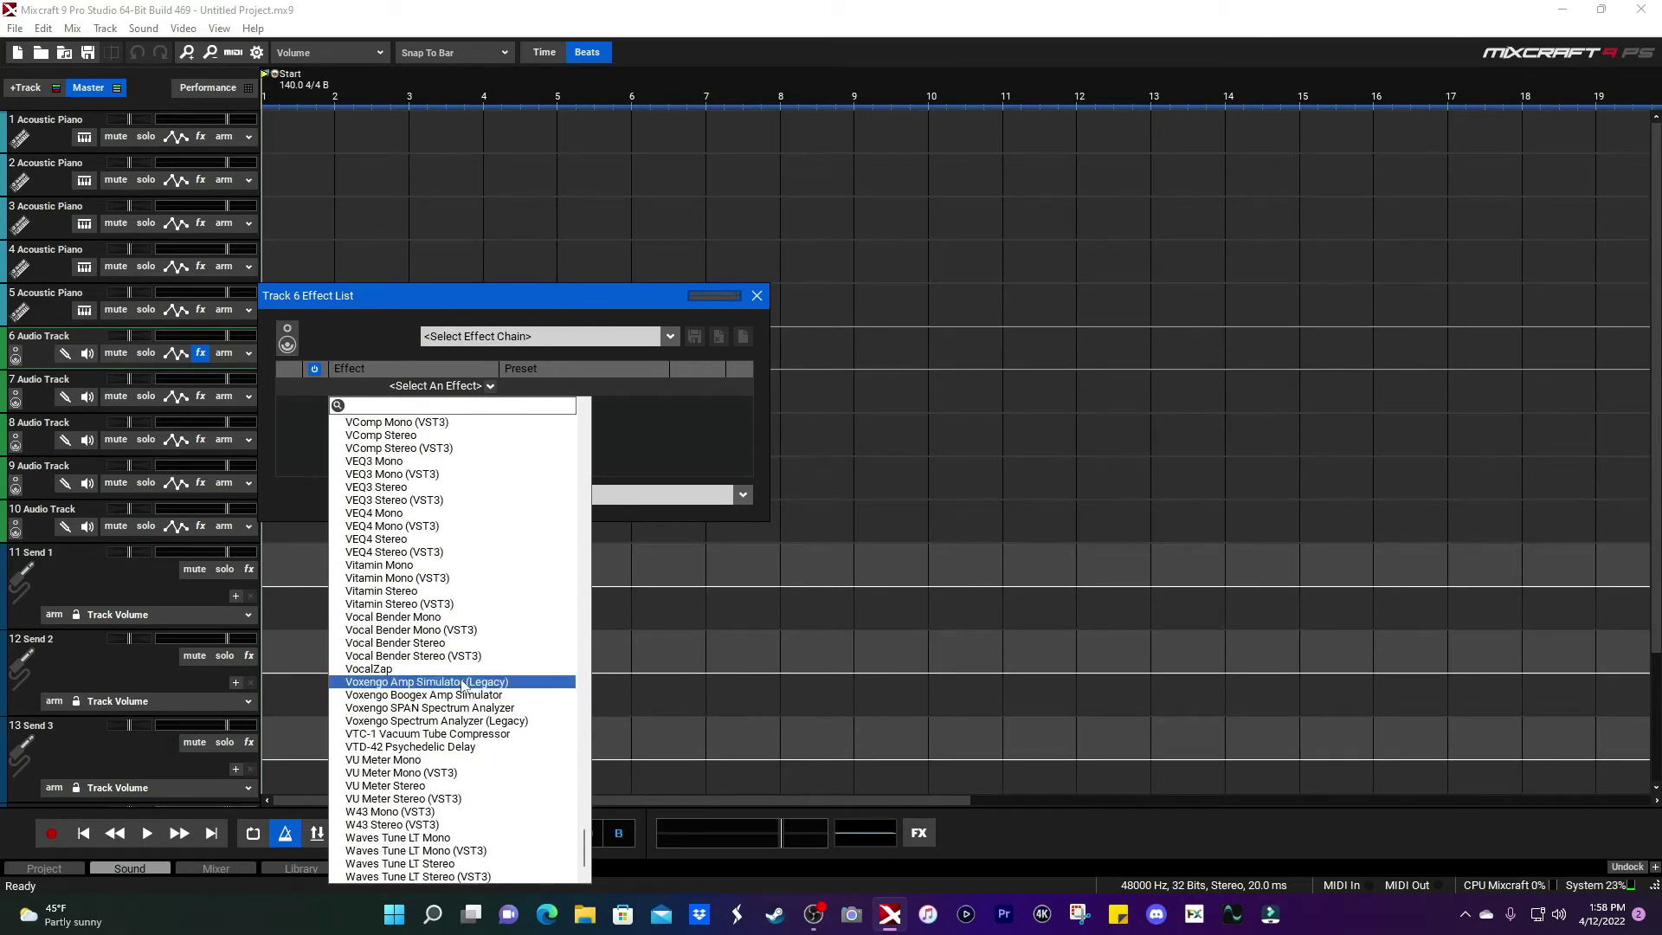
scroll(463, 687, up, 20)
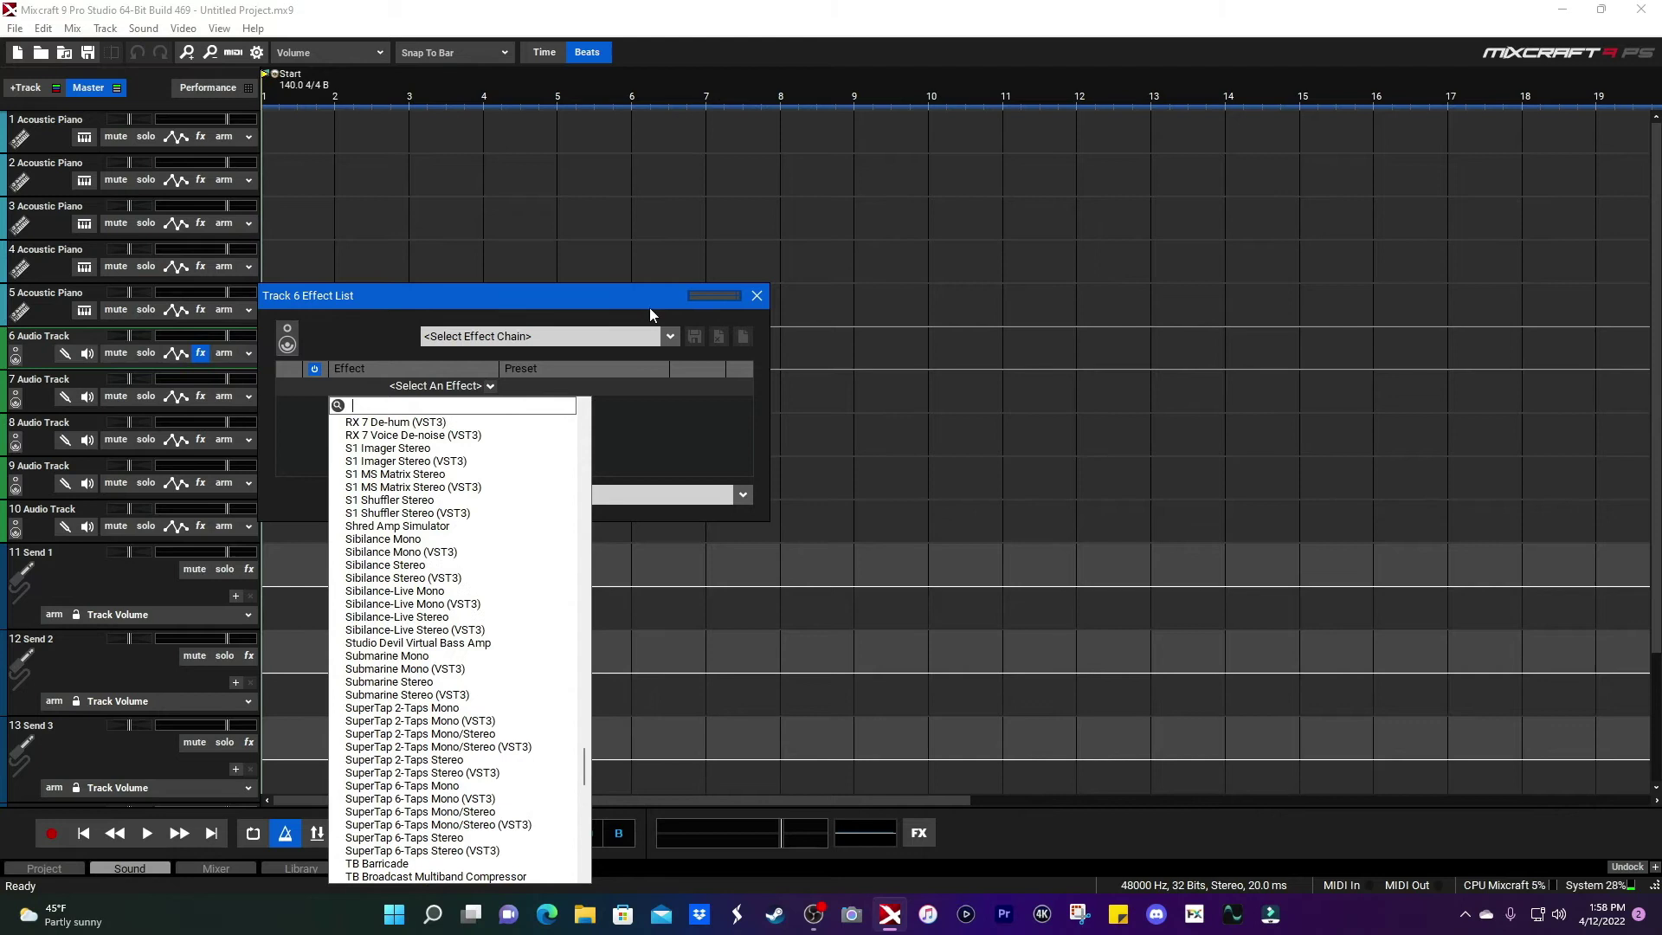
click(711, 430)
click(756, 297)
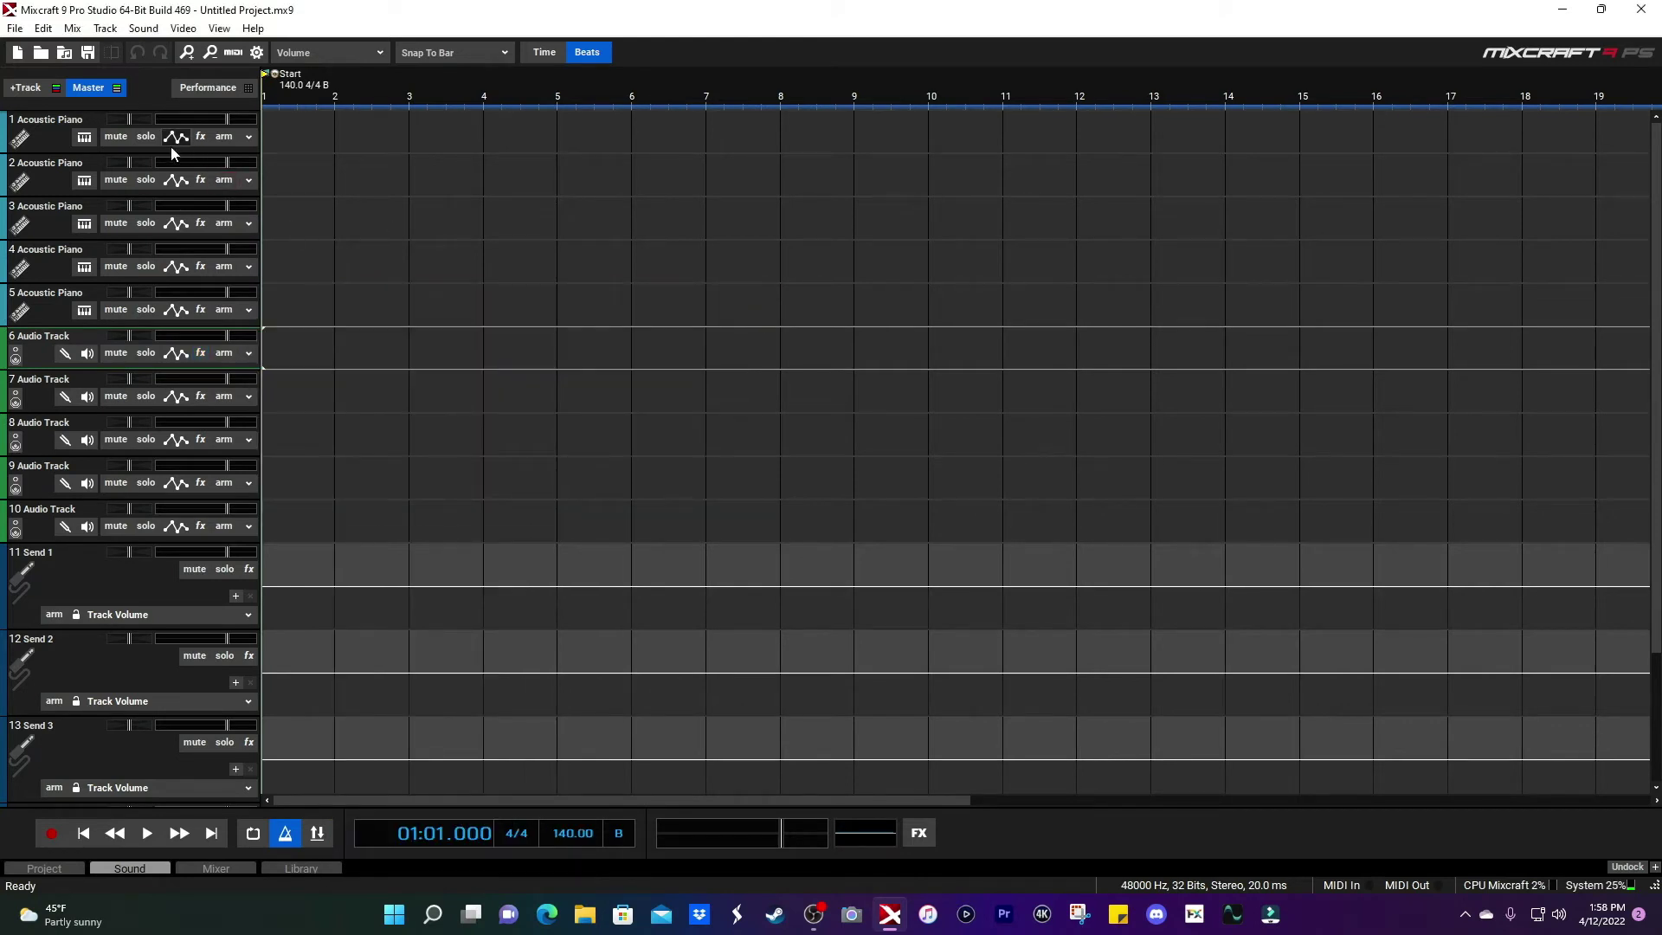
Reopen Preferences and bring up the VST plug-in folder list, moving it down and right.
click(256, 53)
click(743, 305)
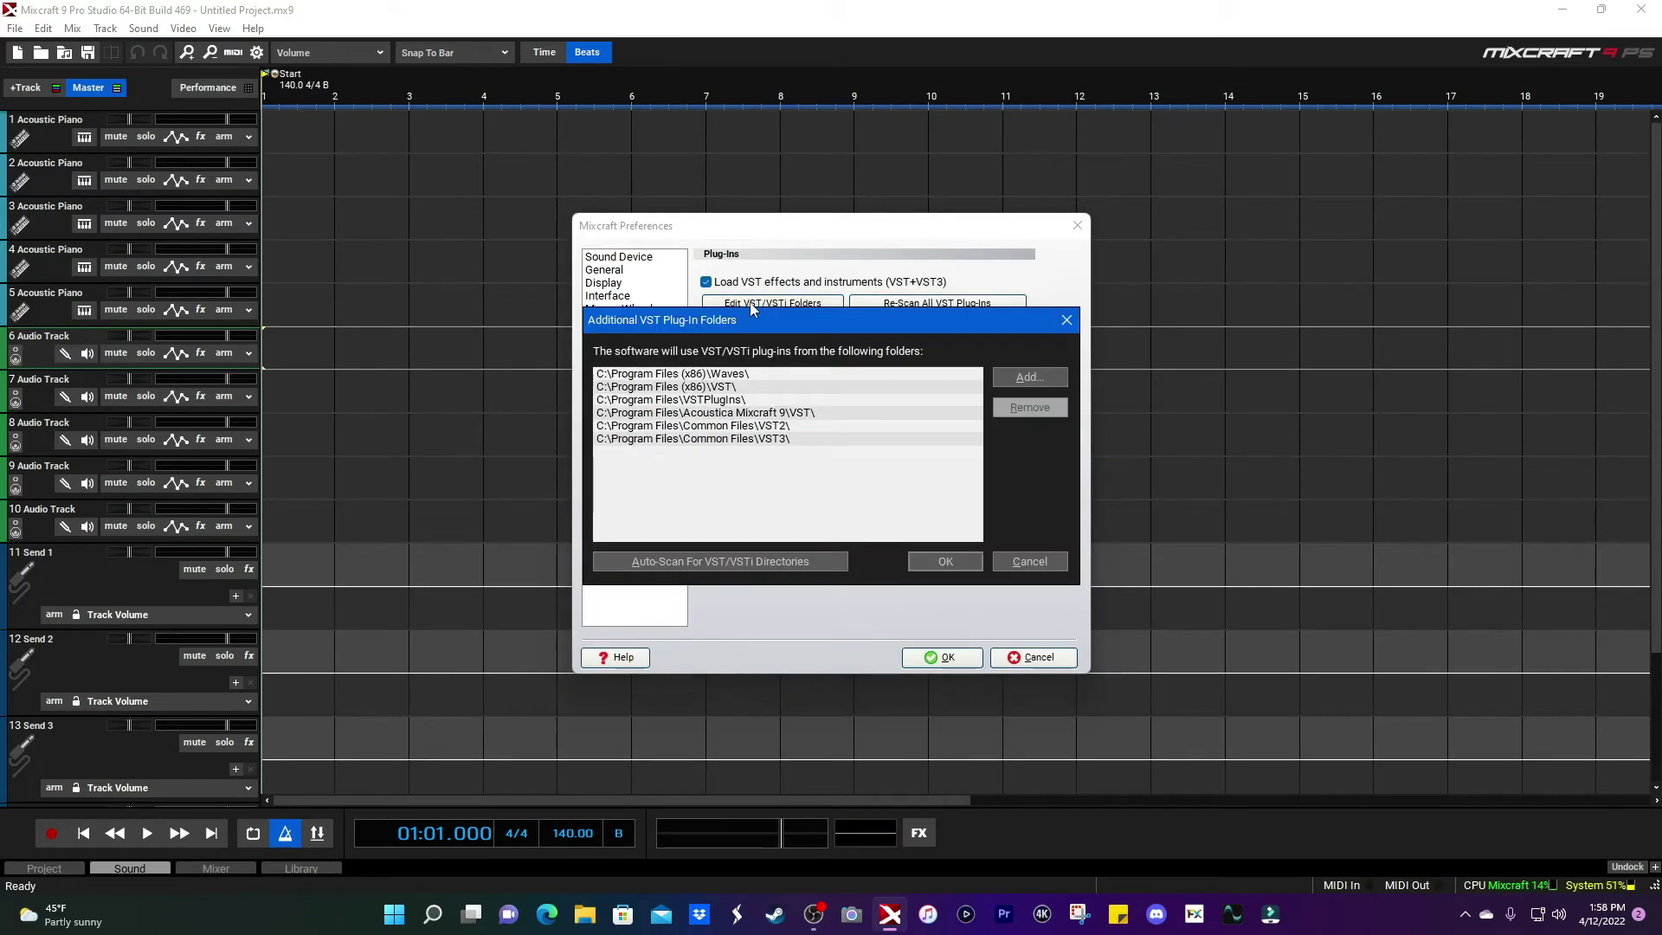
drag(795, 323, 824, 357)
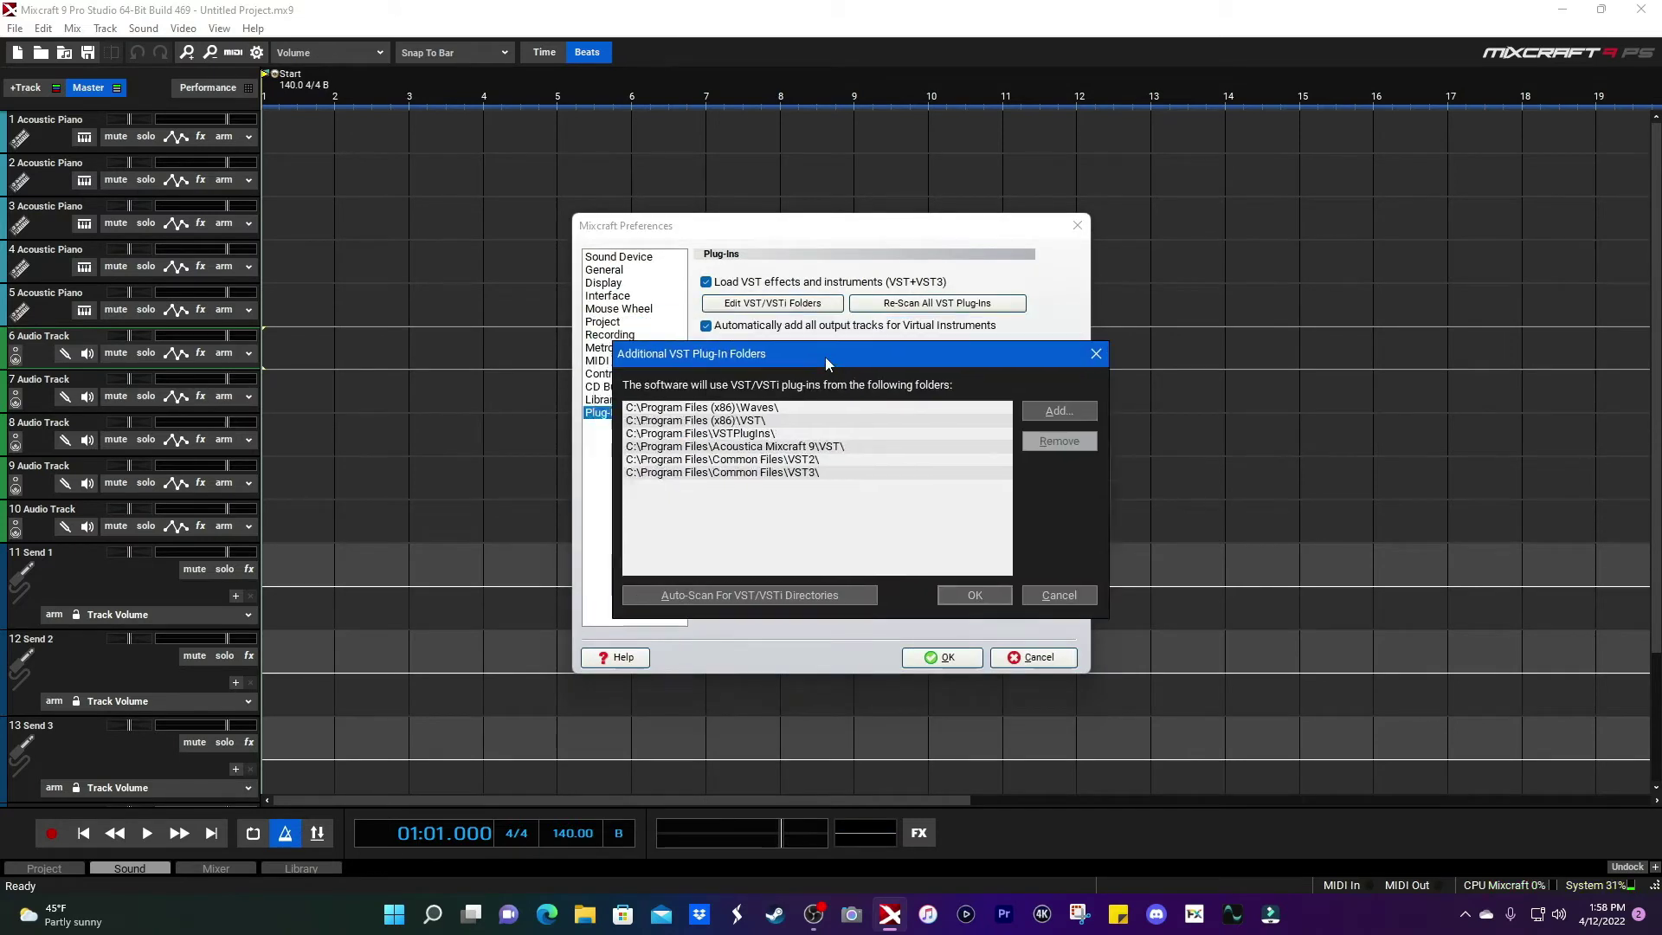
Open the Add folder browser, dismiss it unchanged, and confirm the six-folder list with OK.
click(1068, 413)
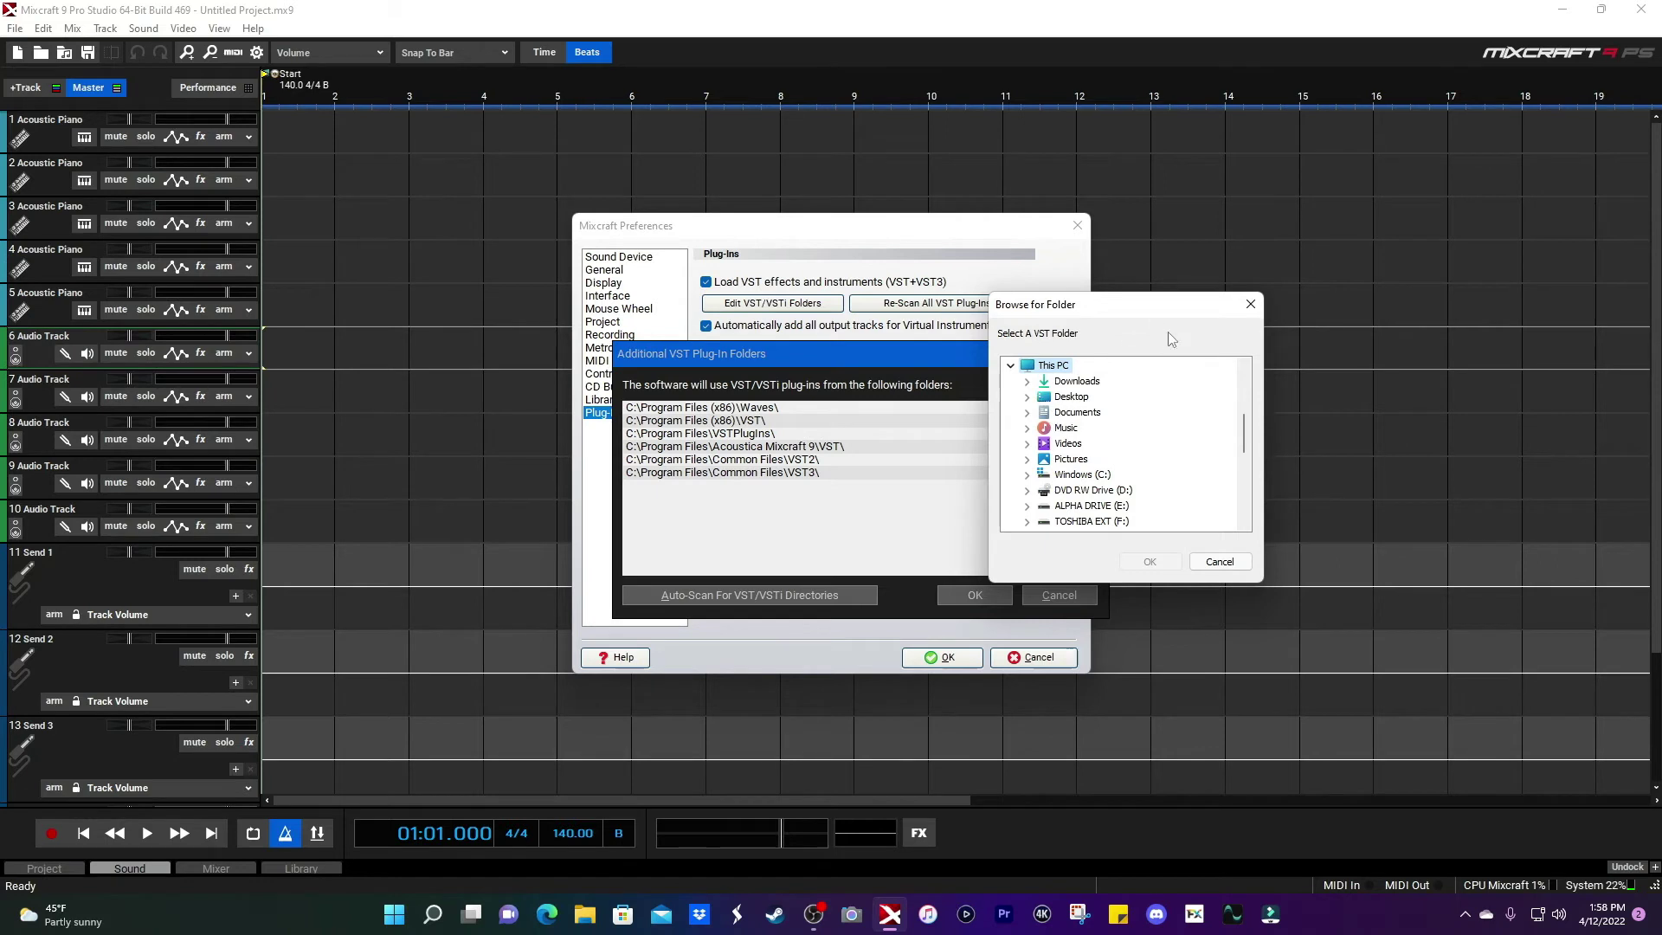
click(1249, 304)
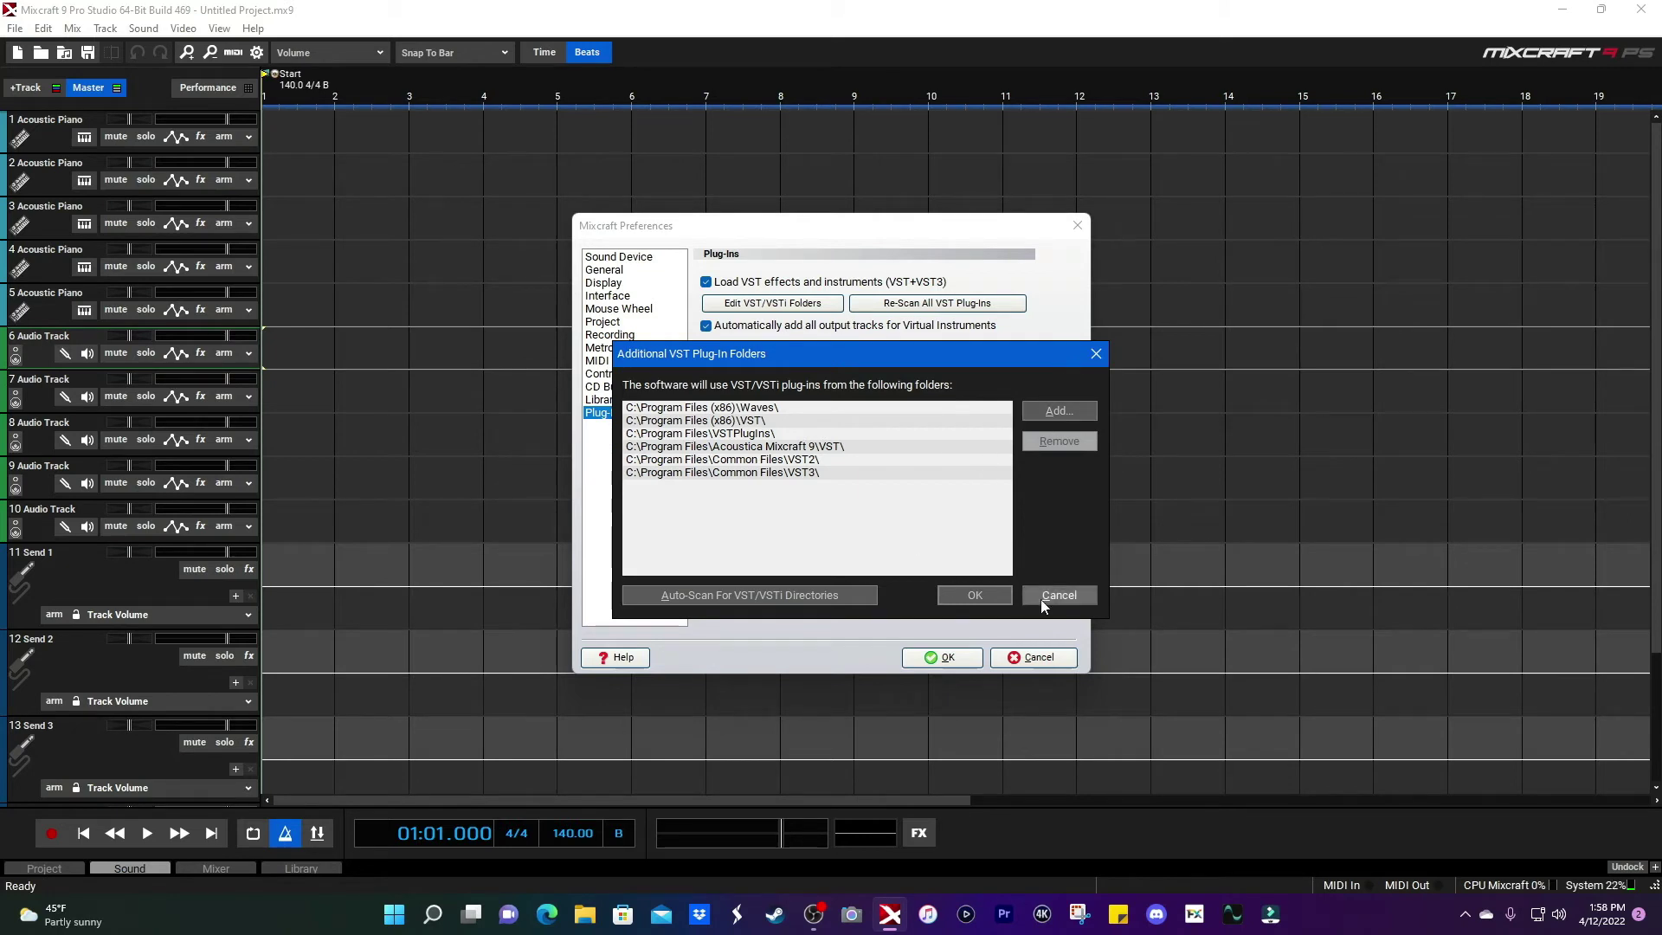
click(959, 592)
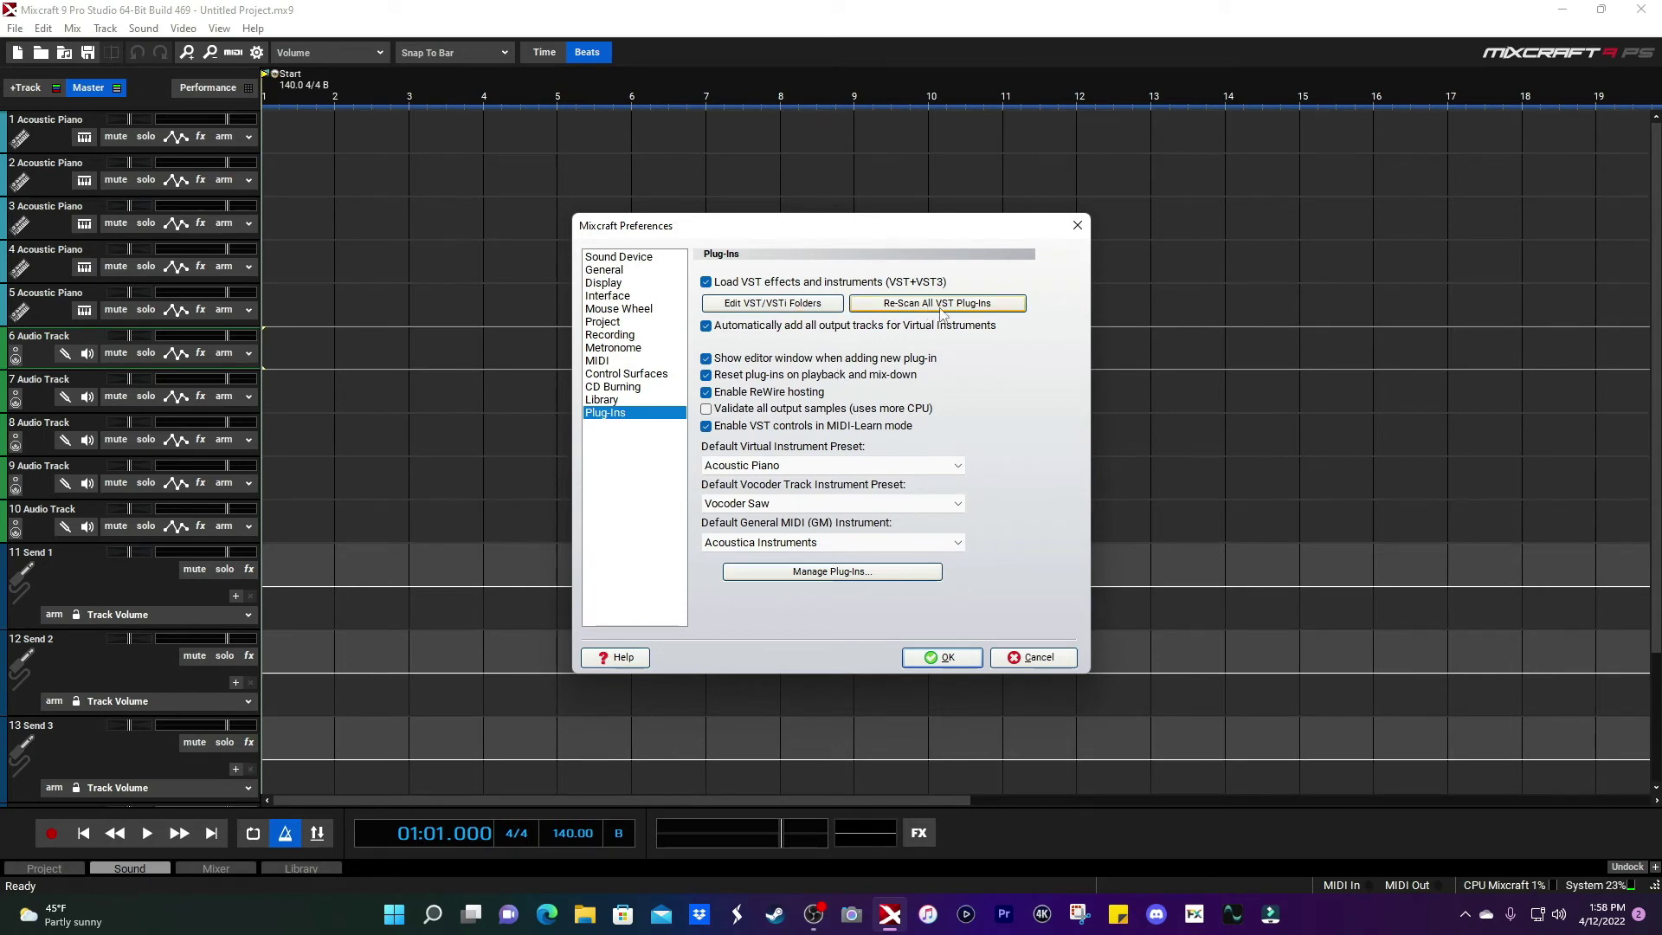
click(803, 303)
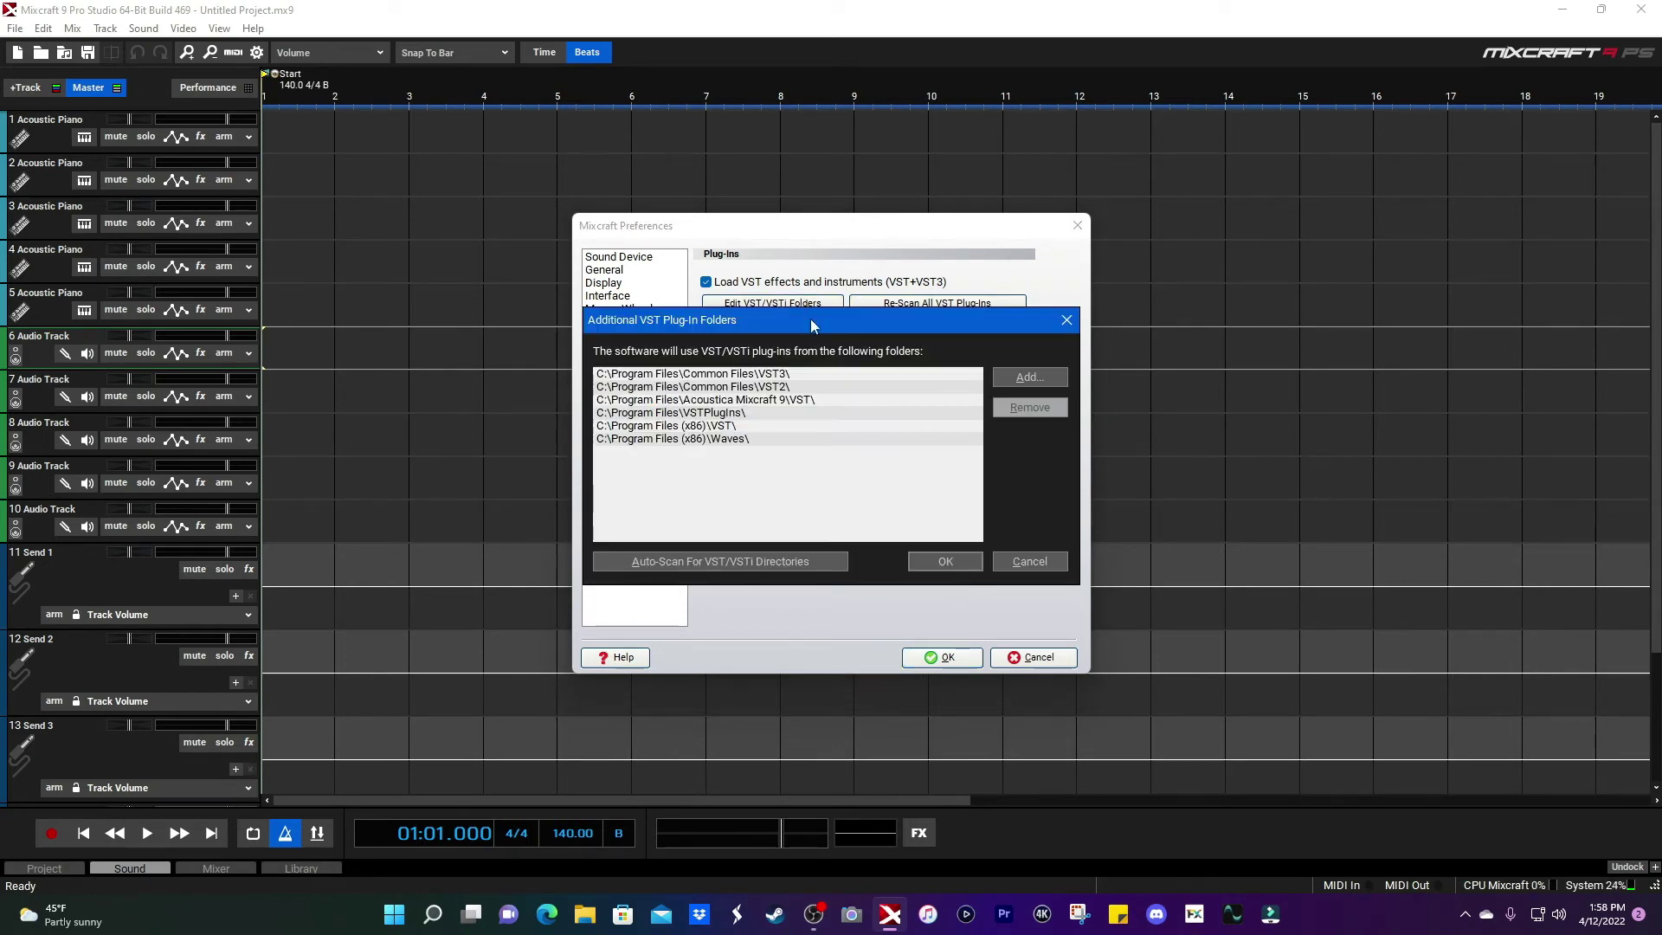
click(1067, 319)
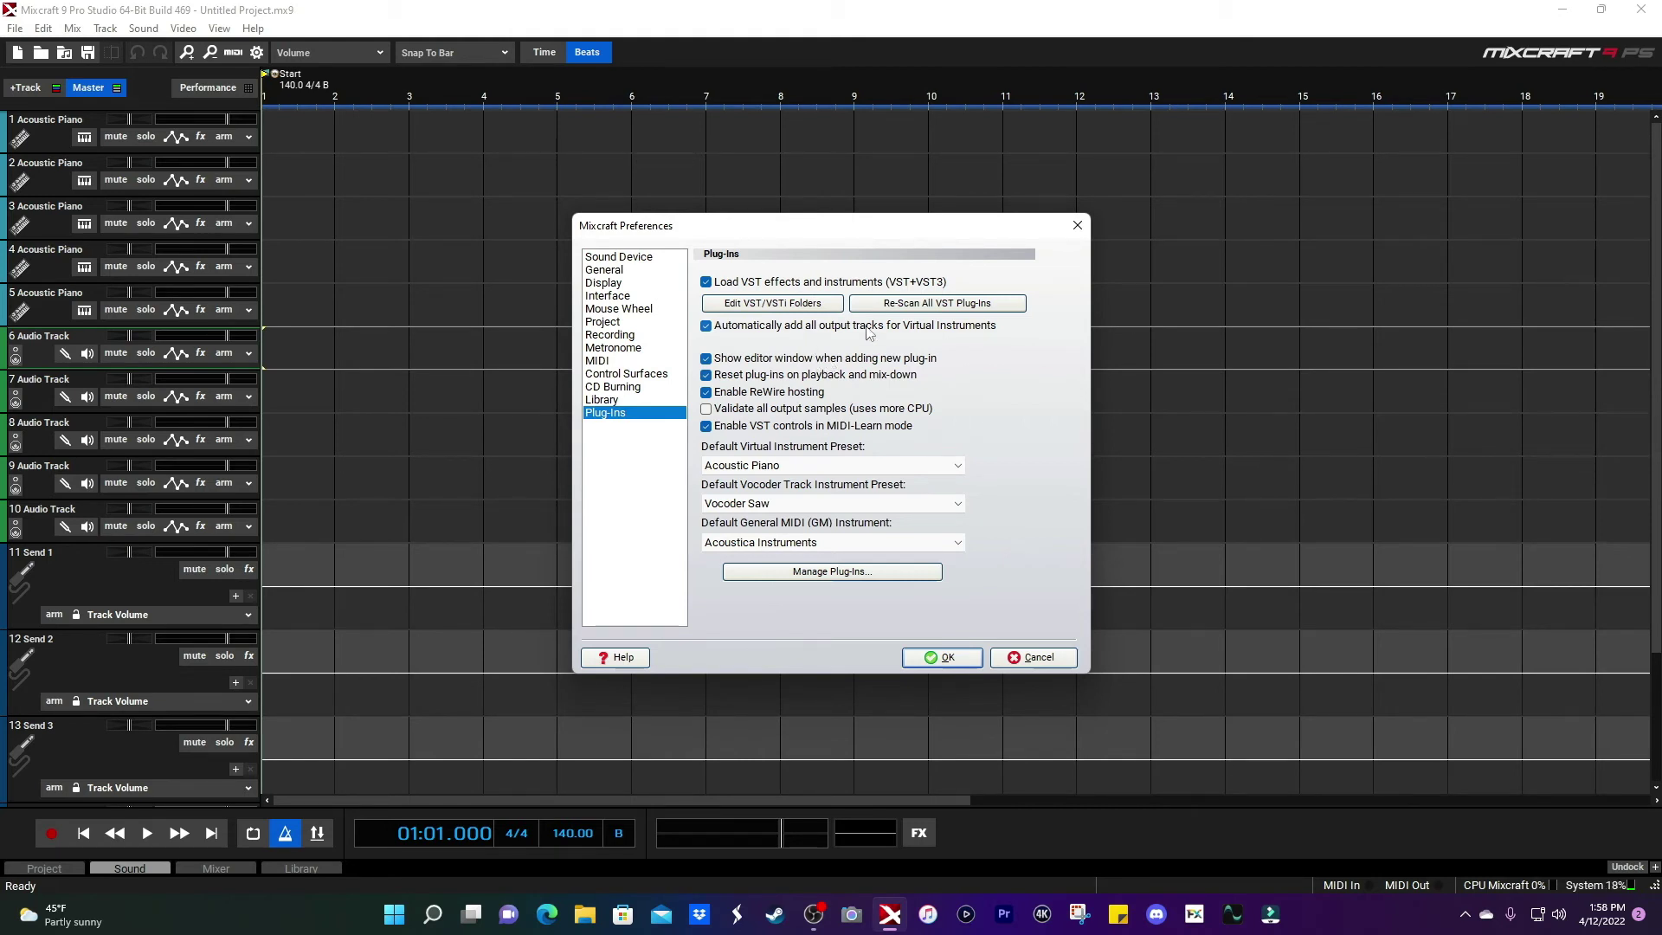
drag(905, 230, 958, 245)
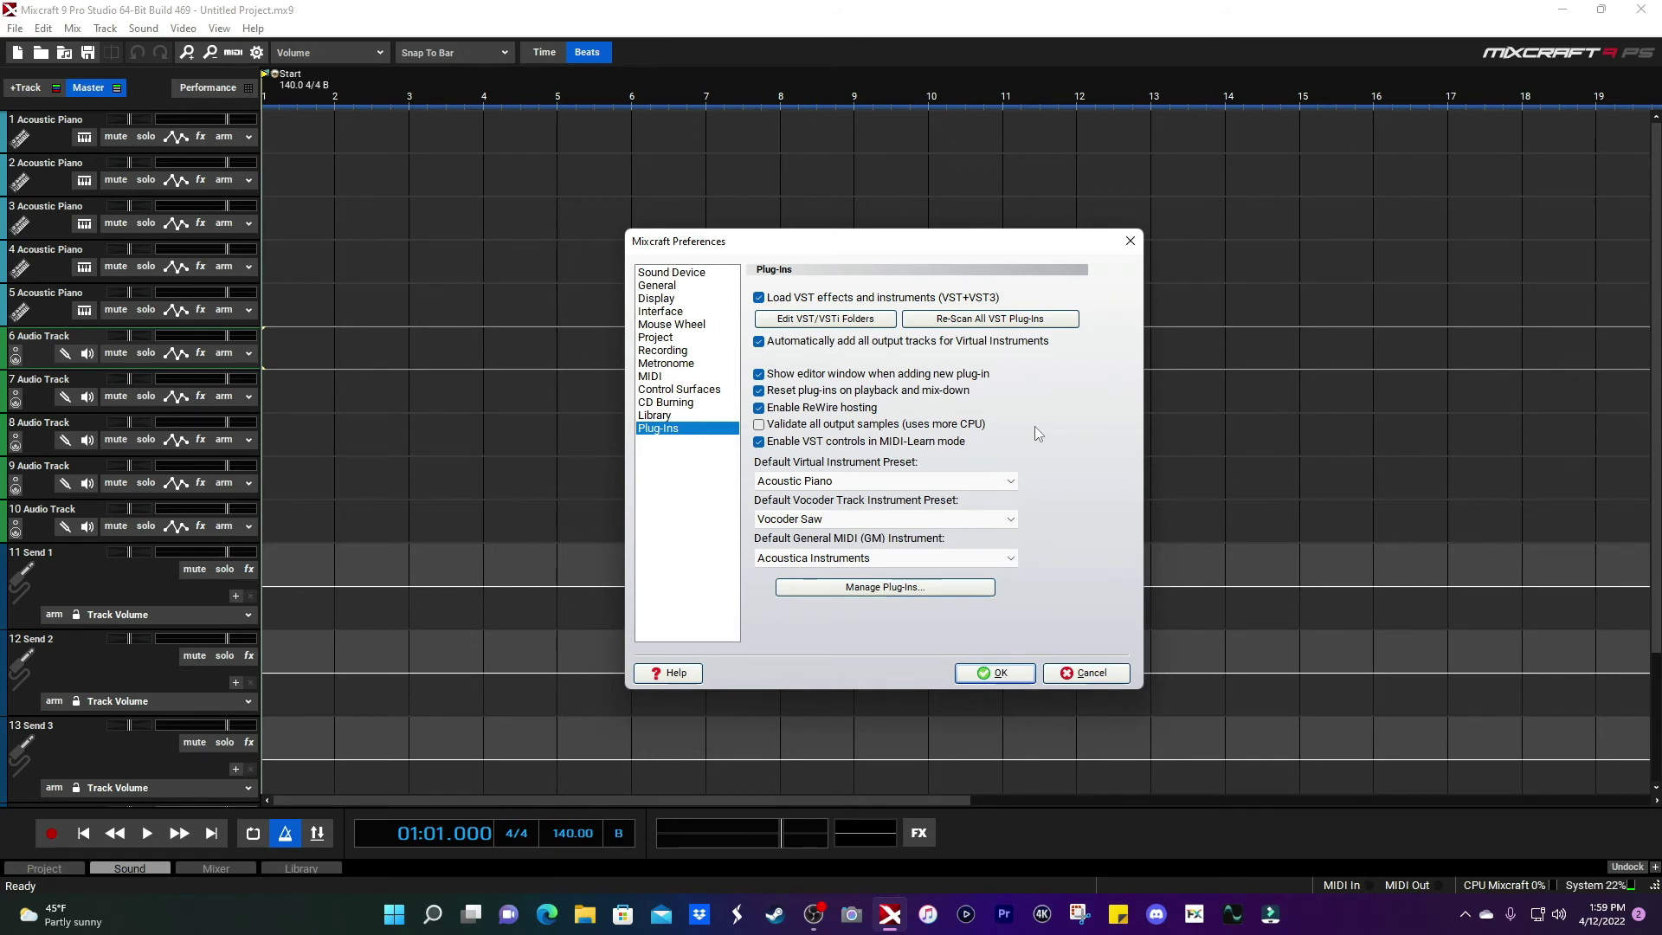
drag(911, 249, 951, 242)
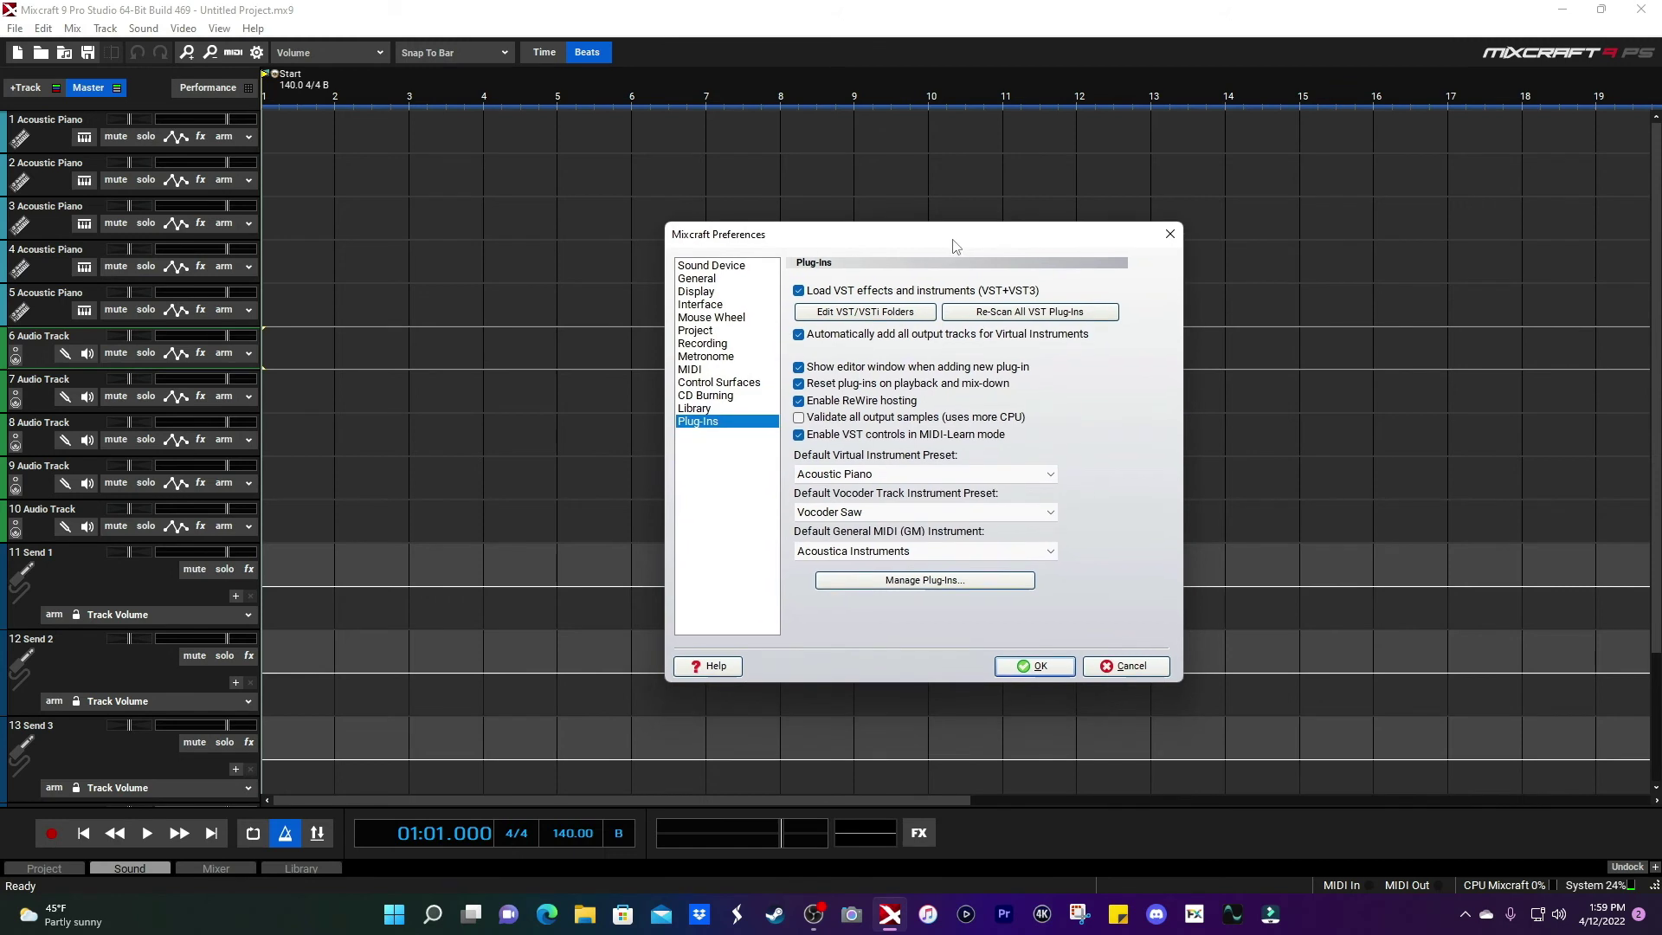